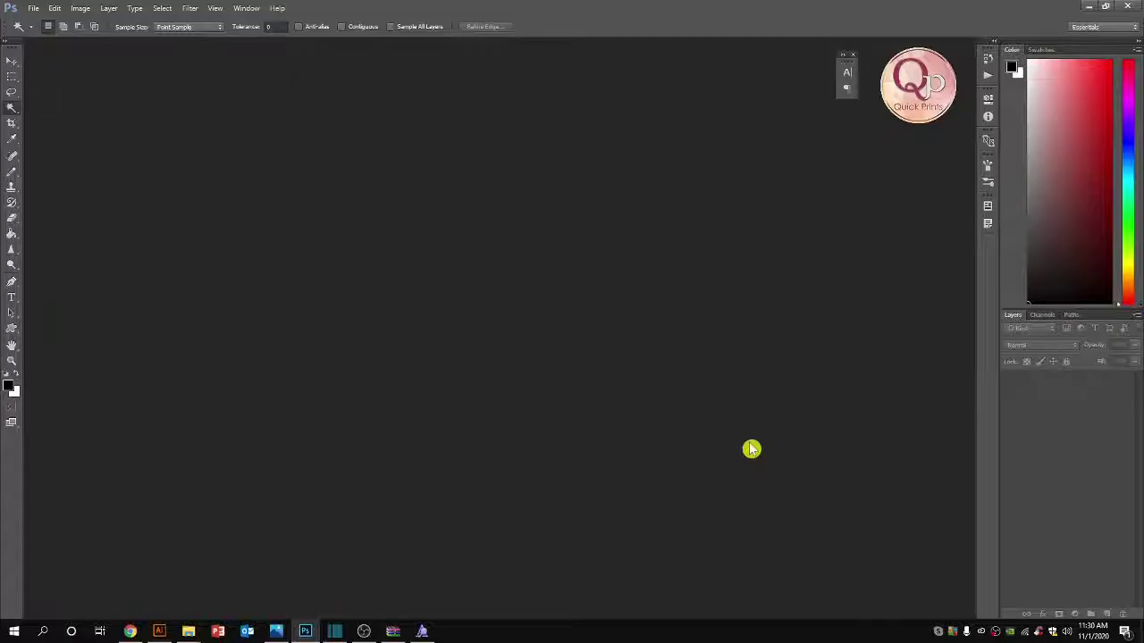
- Open lemon-ironbark.jpg from the IMAGE folder on the Desktop
left_click(33, 8)
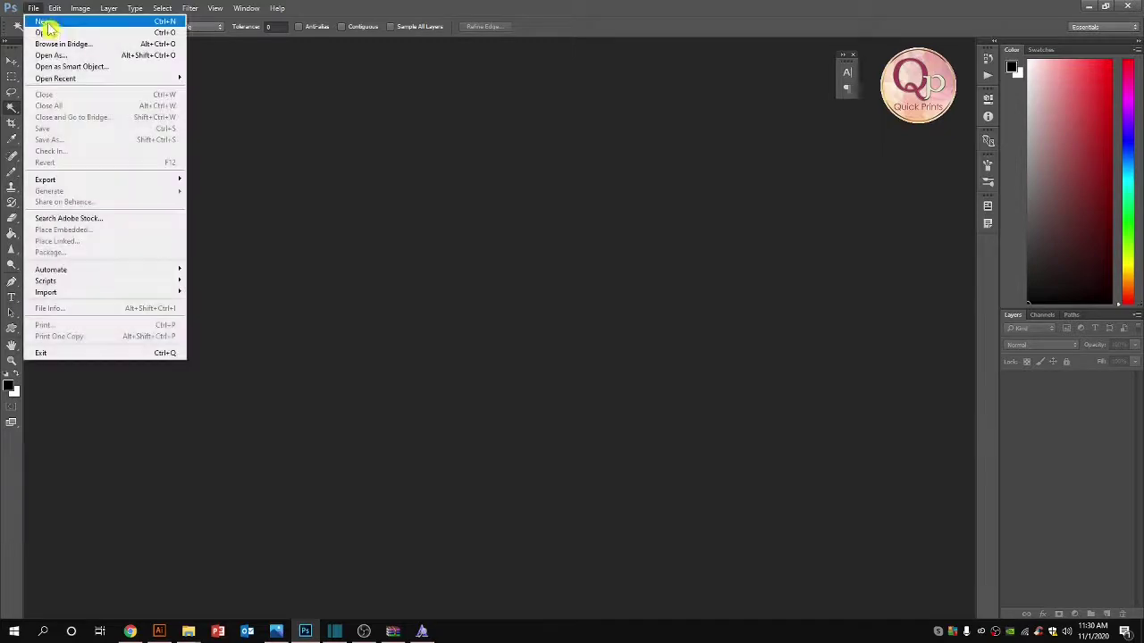
left_click(54, 33)
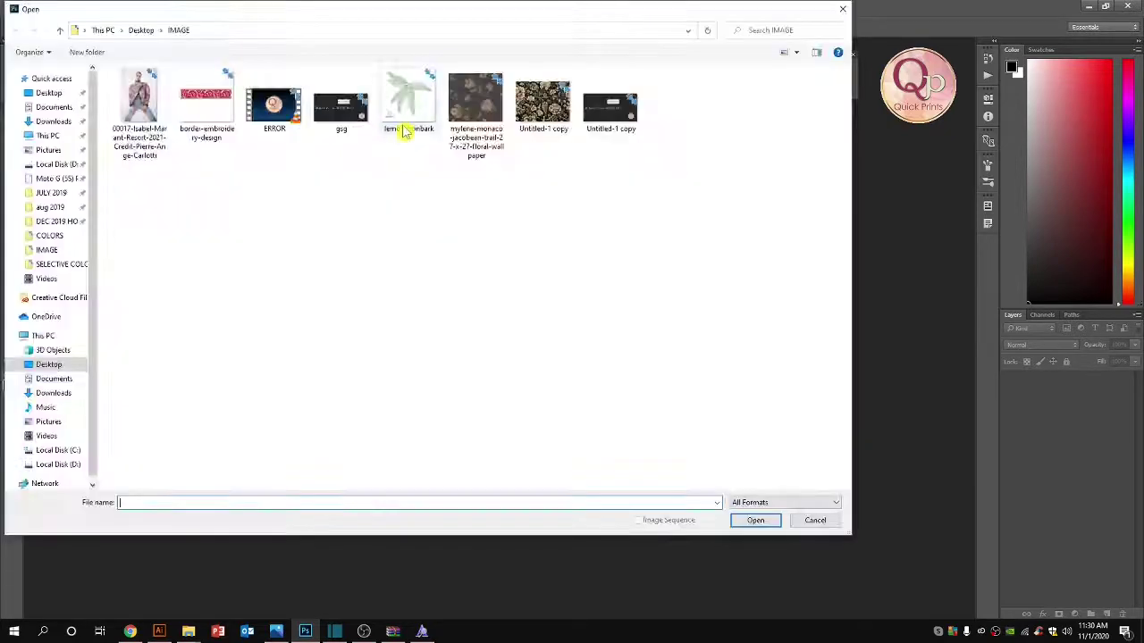
double_click(407, 118)
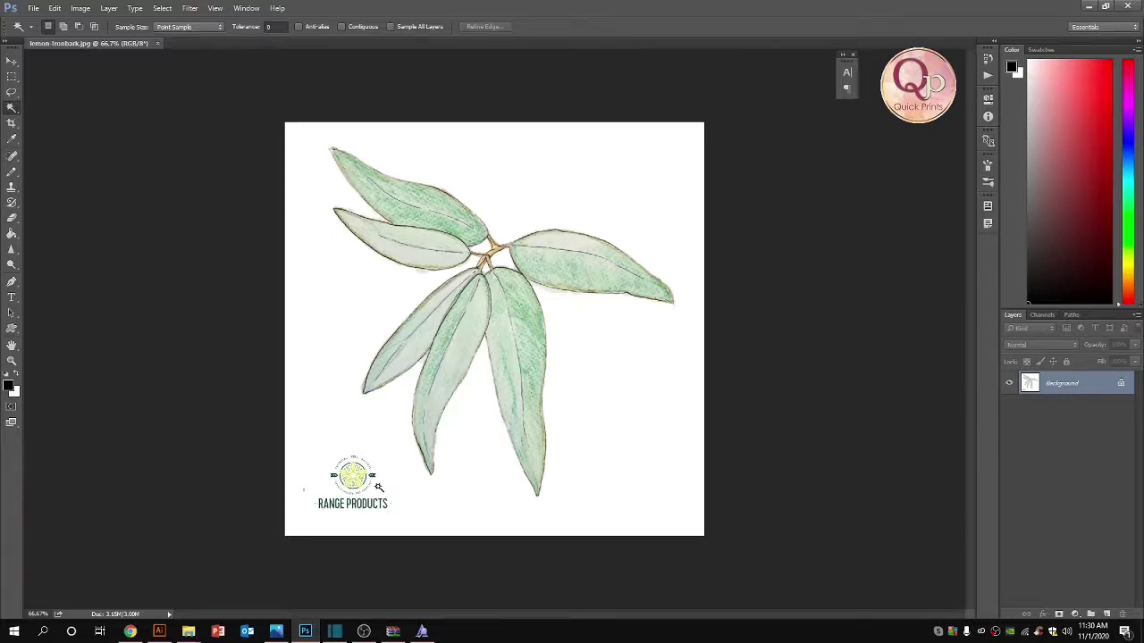
- Marquee-select the RANGE PRODUCTS logo at bottom-left and delete it to white
key("m")
scroll(307, 459, "up", 3)
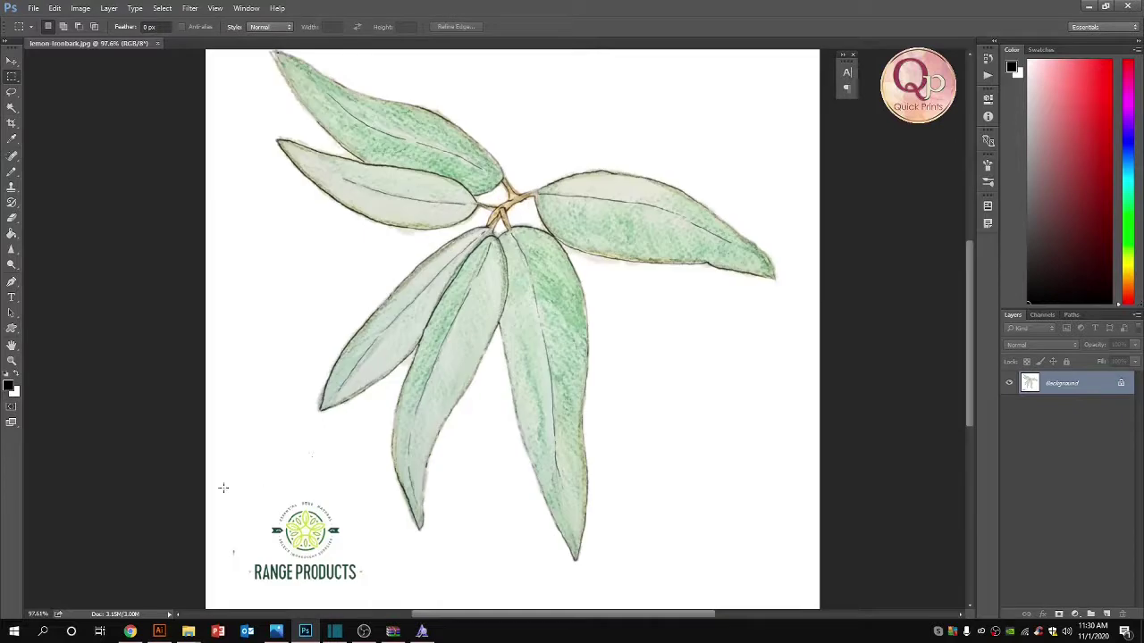
mouse_move(223, 488)
left_mouse_down()
mouse_move(383, 572)
mouse_move(373, 578)
left_mouse_up()
key("Delete")
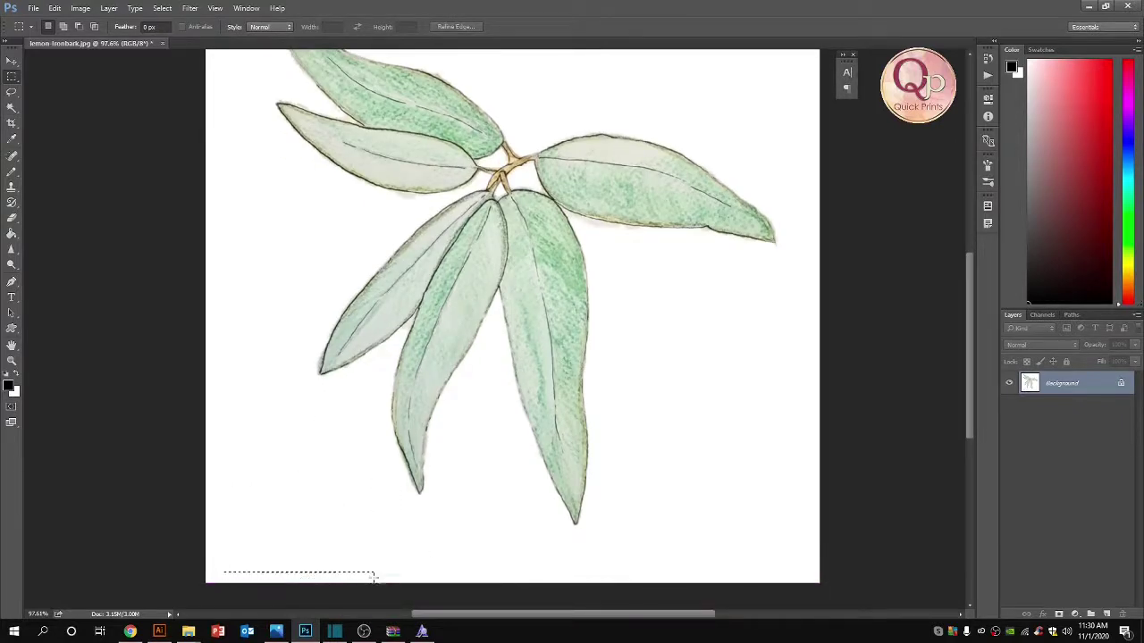
- Preview a Threshold adjustment on the leaf drawing at level 198
left_click(81, 8)
mouse_move(99, 38)
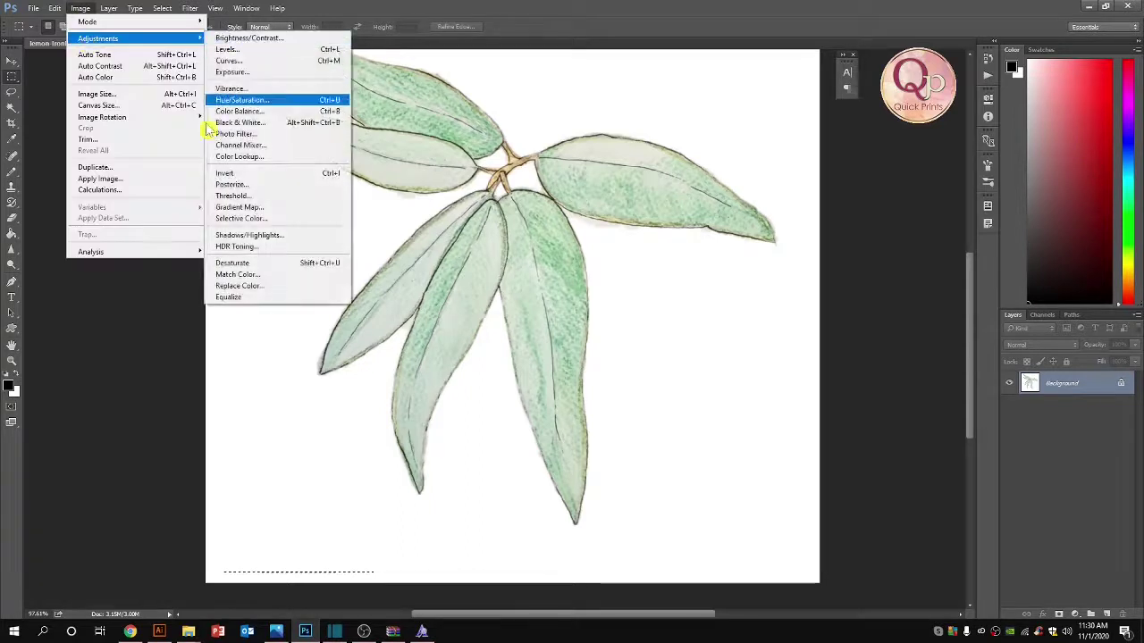
left_click(264, 197)
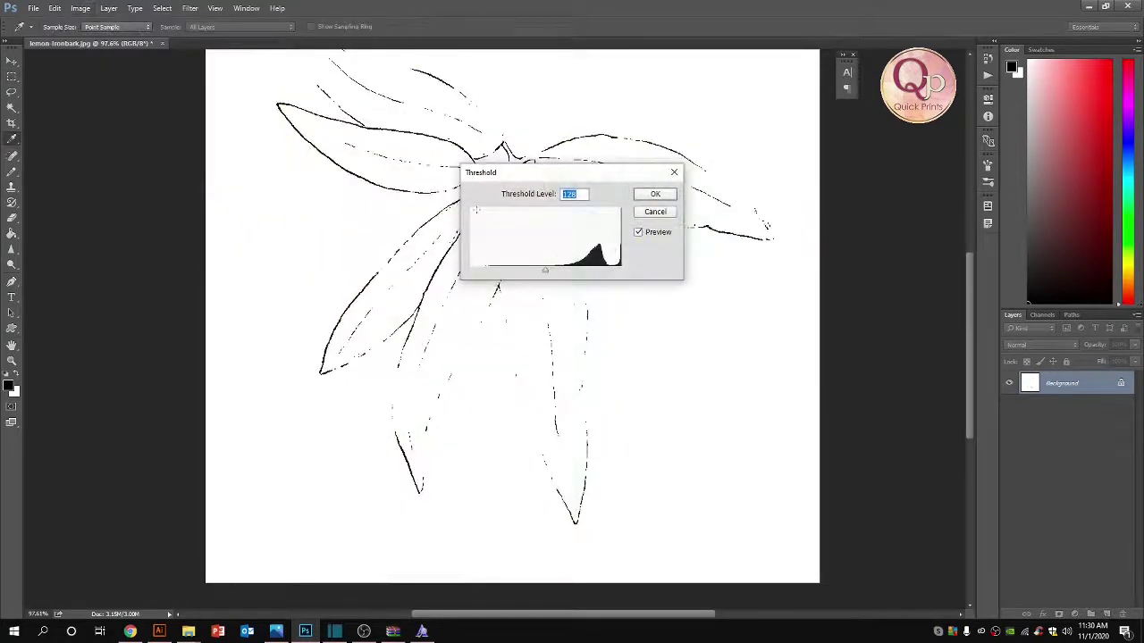
left_click_drag(517, 174, 838, 229)
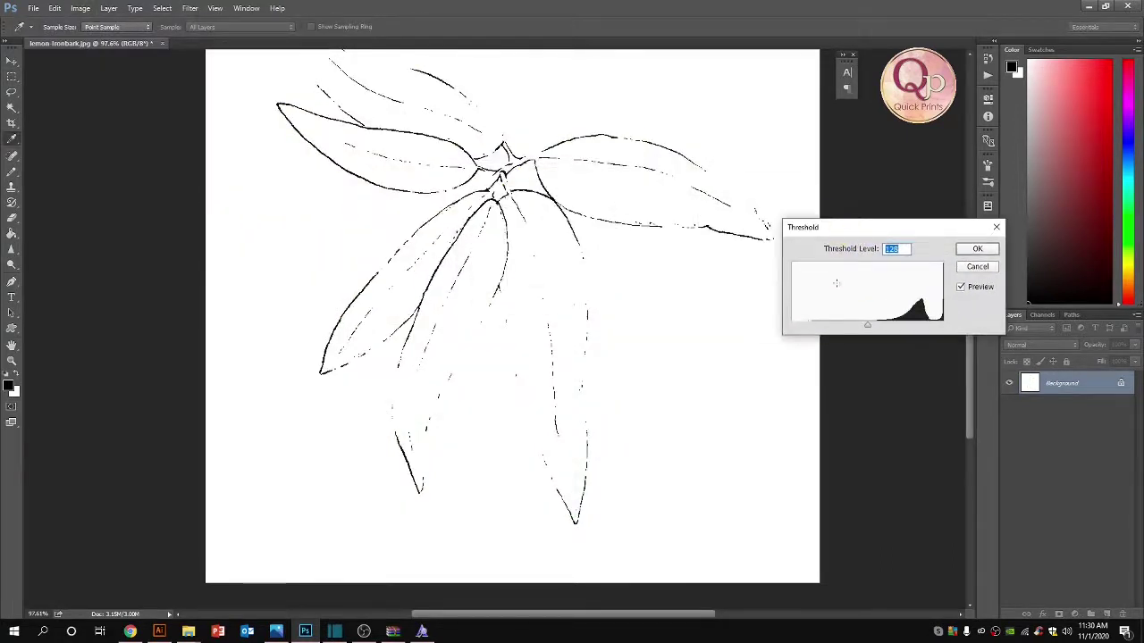
left_click_drag(870, 327, 917, 331)
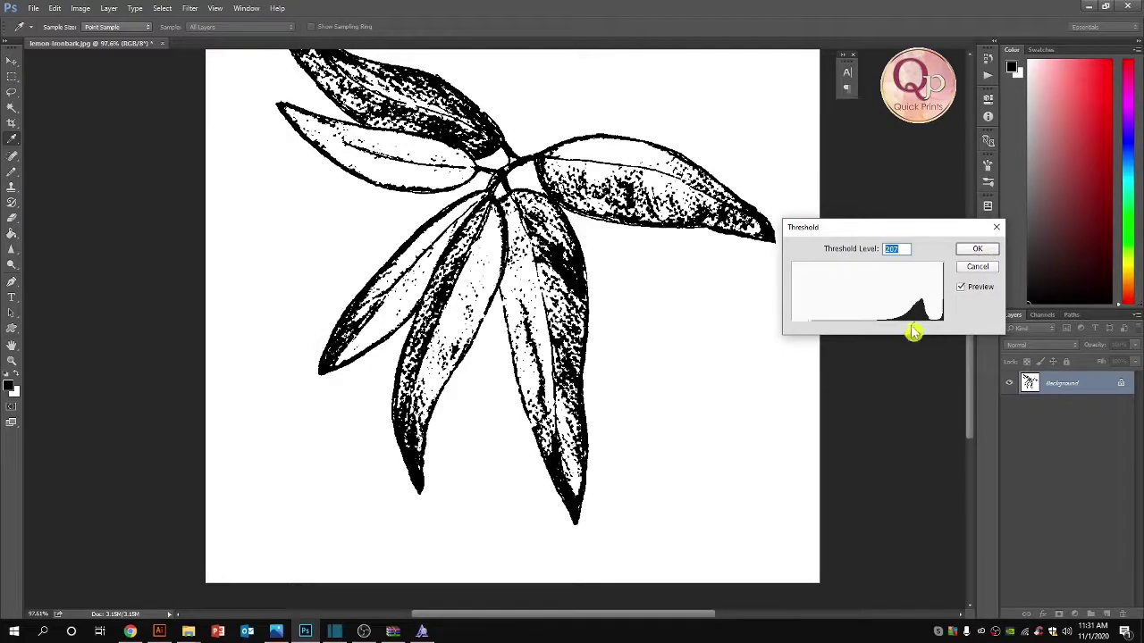
left_click_drag(913, 332, 911, 331)
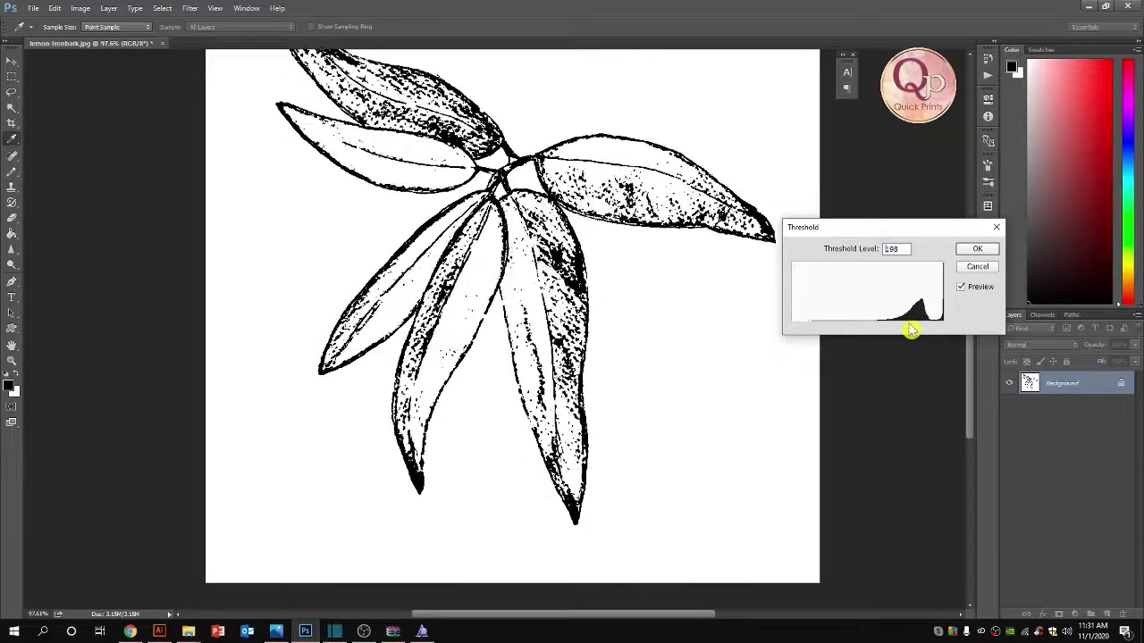
- Apply the threshold and convert the Background into an editable Layer 0
left_click(974, 248)
key("m")
scroll(360, 313, "down", 3)
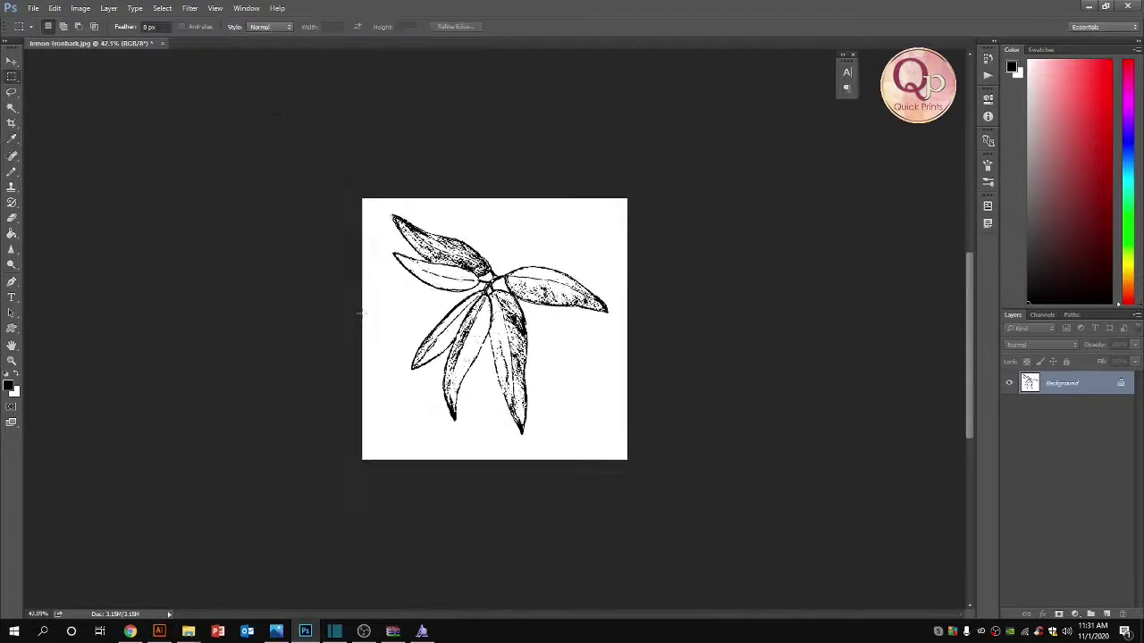
scroll(360, 313, "up", 2)
scroll(360, 312, "up", 2)
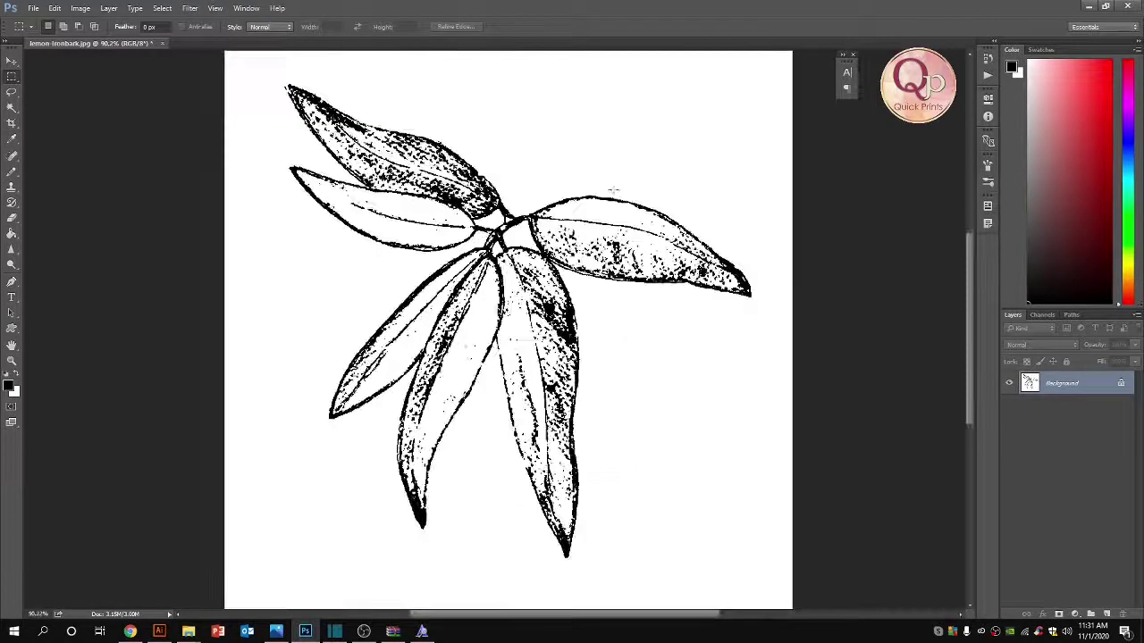
double_click(1101, 383)
left_click(676, 202)
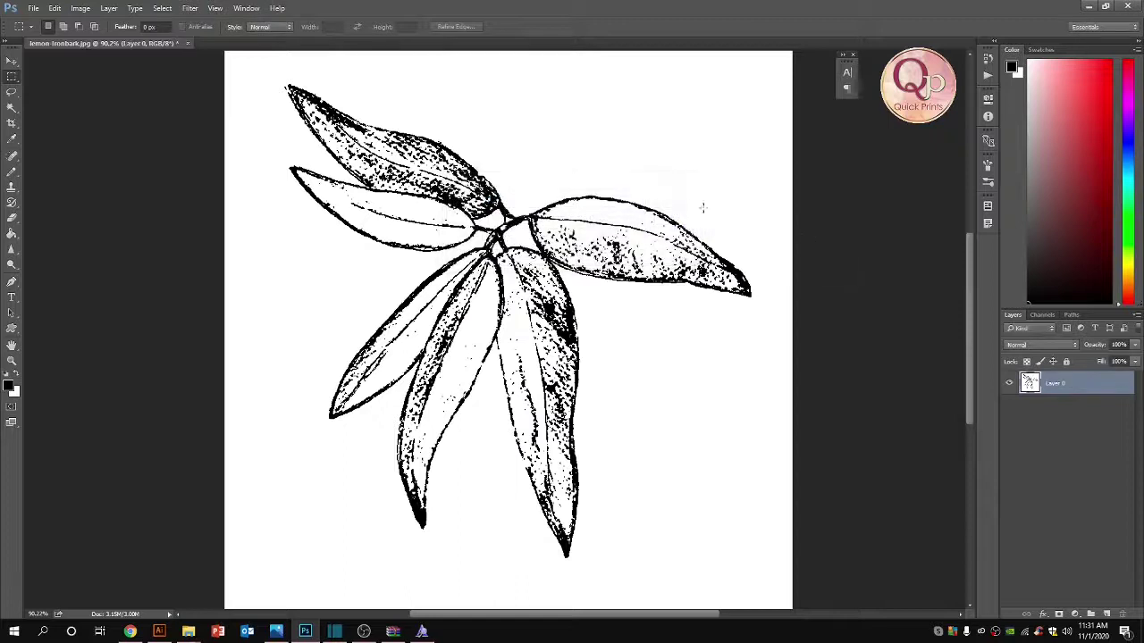
- Magic-wand the white at tolerance 0, delete it to transparency, and deselect
key("w")
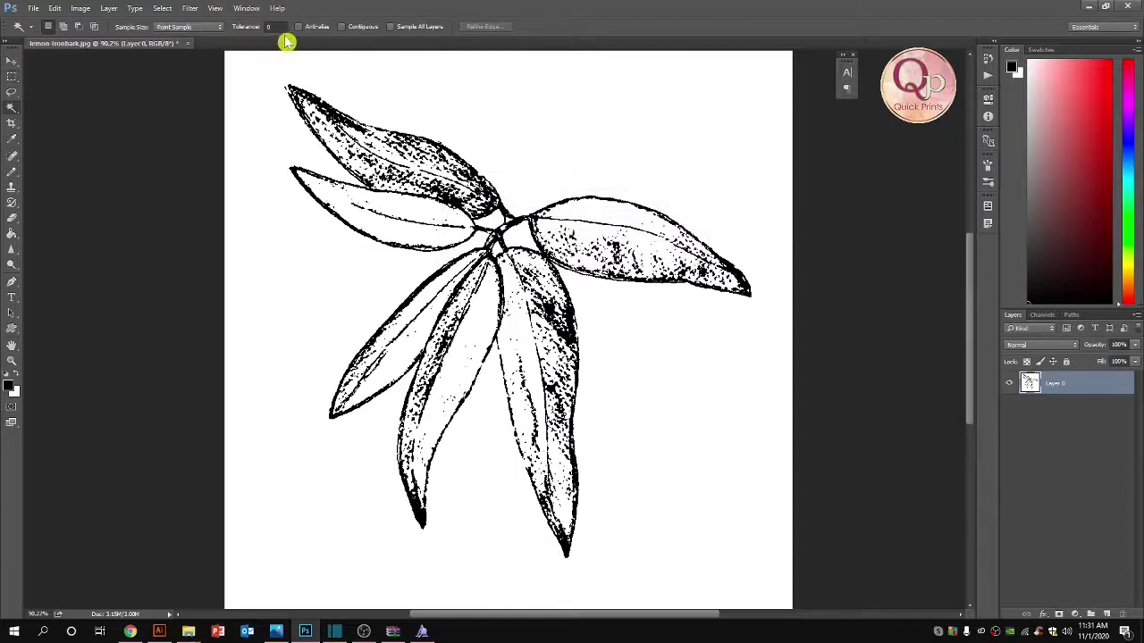
type("0")
left_click(354, 280)
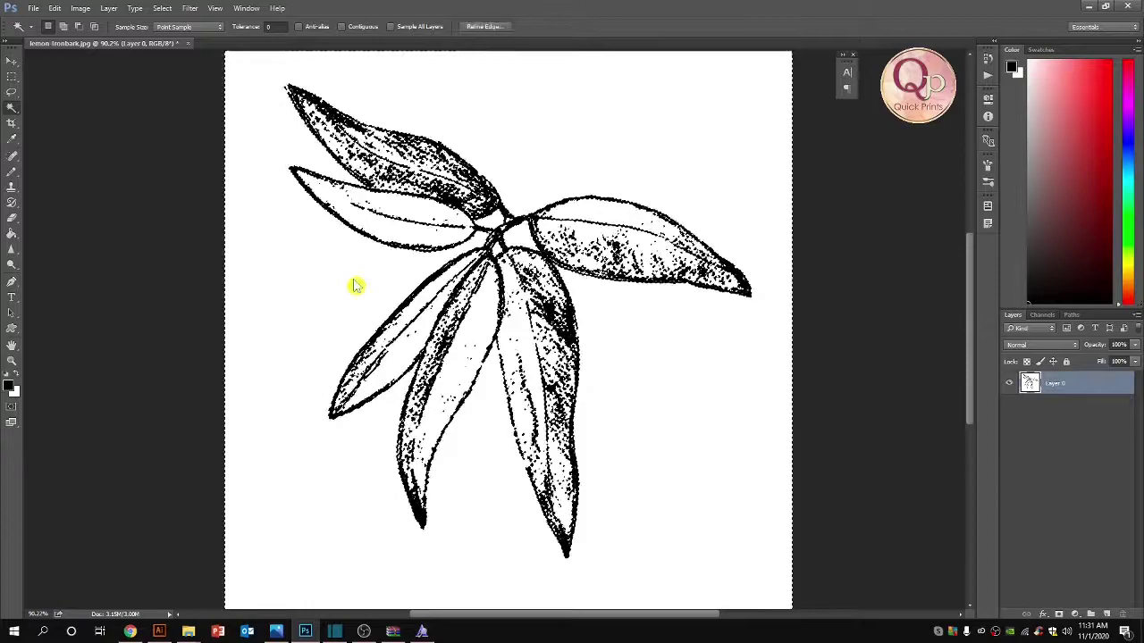
key("Delete")
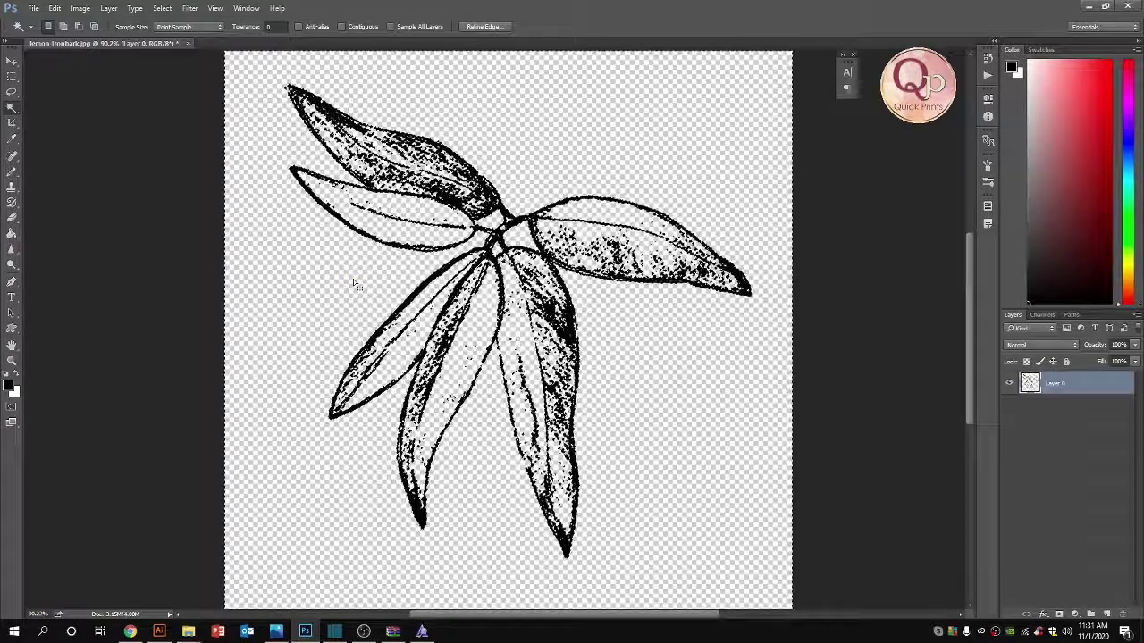
key("ctrl+d")
scroll(513, 266, "up", 12)
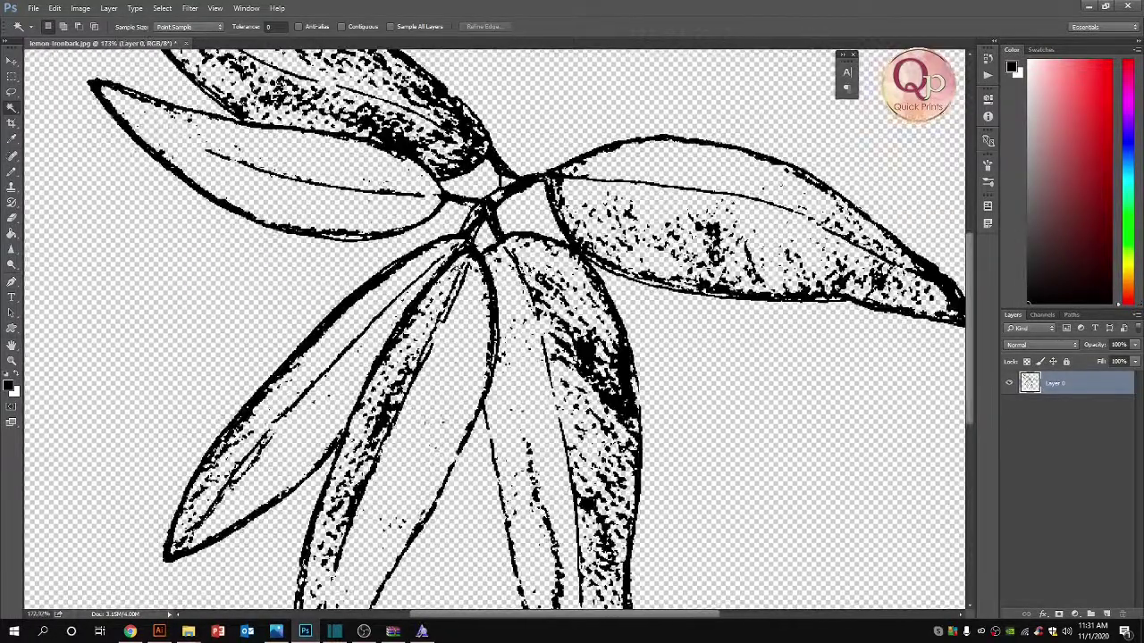
scroll(416, 254, "down", 12)
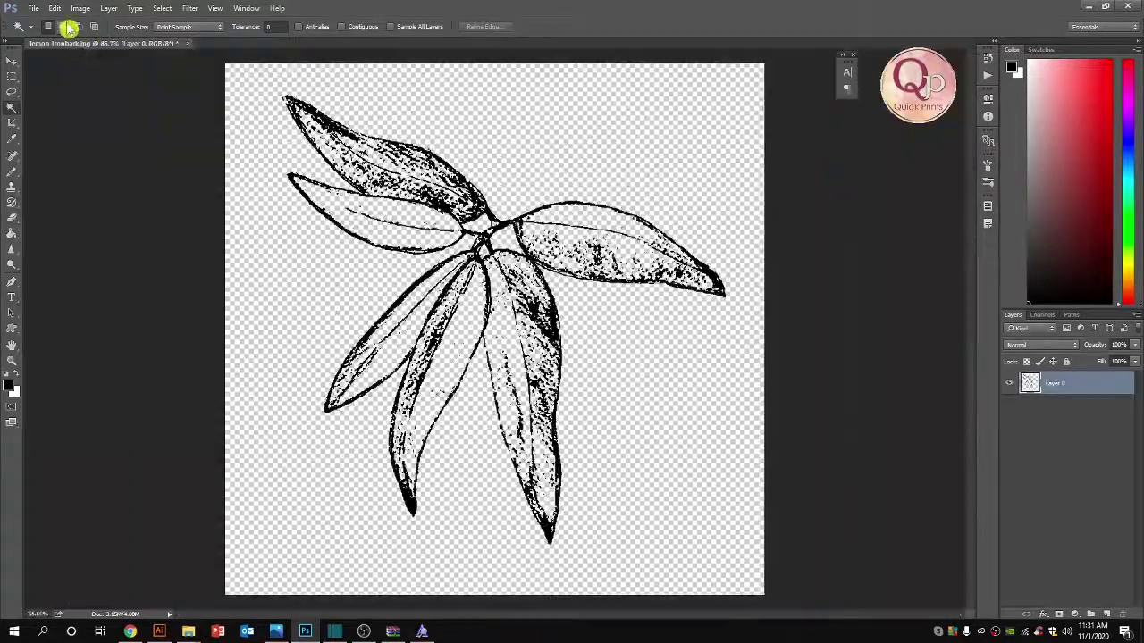
- Define the black leaf line art as a new brush preset
left_click(54, 8)
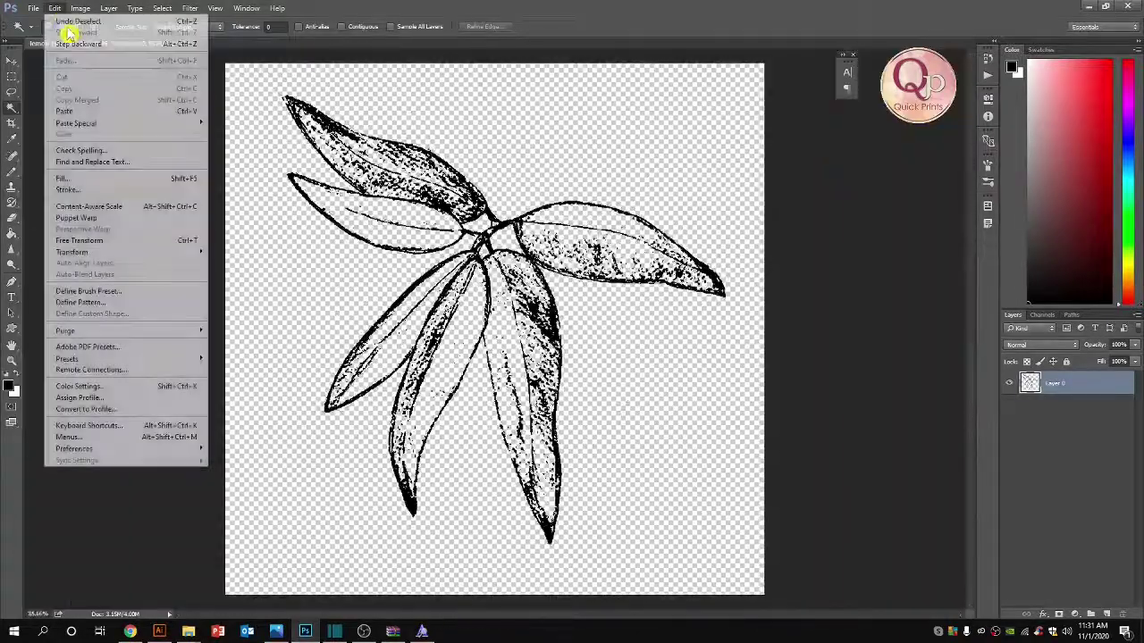
left_click(98, 302)
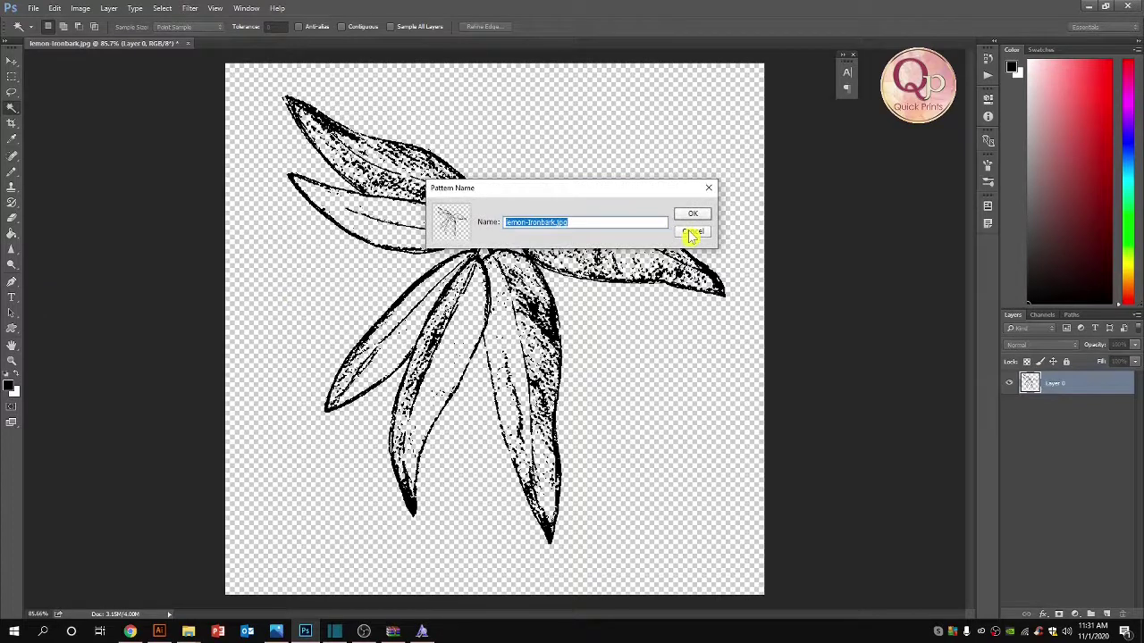
left_click(693, 233)
left_click(54, 8)
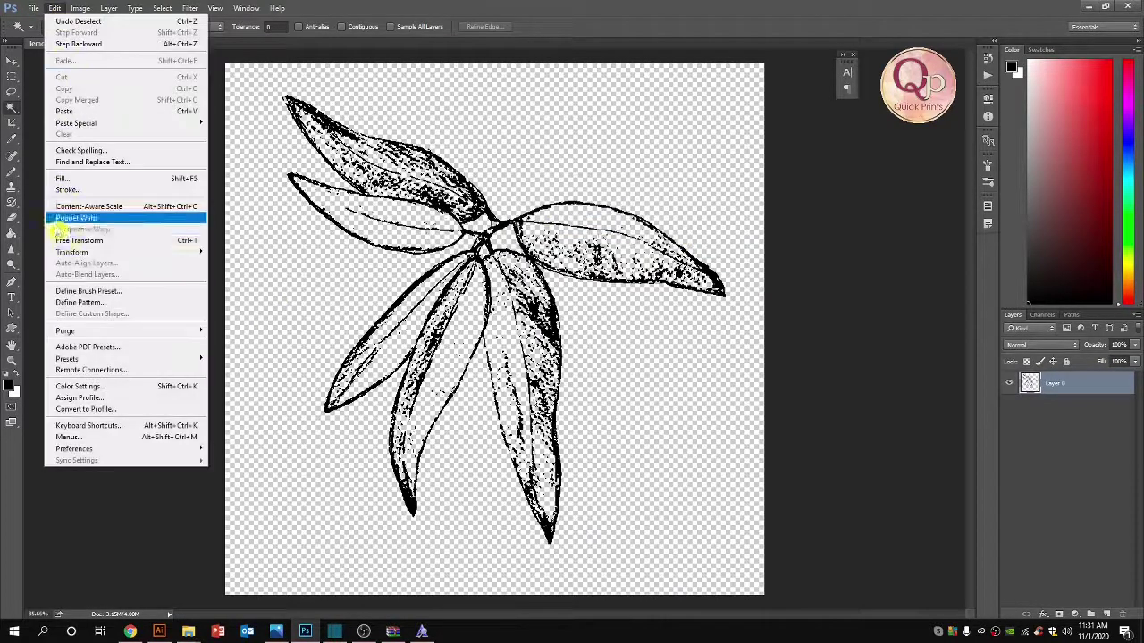
left_click(84, 293)
left_click(686, 218)
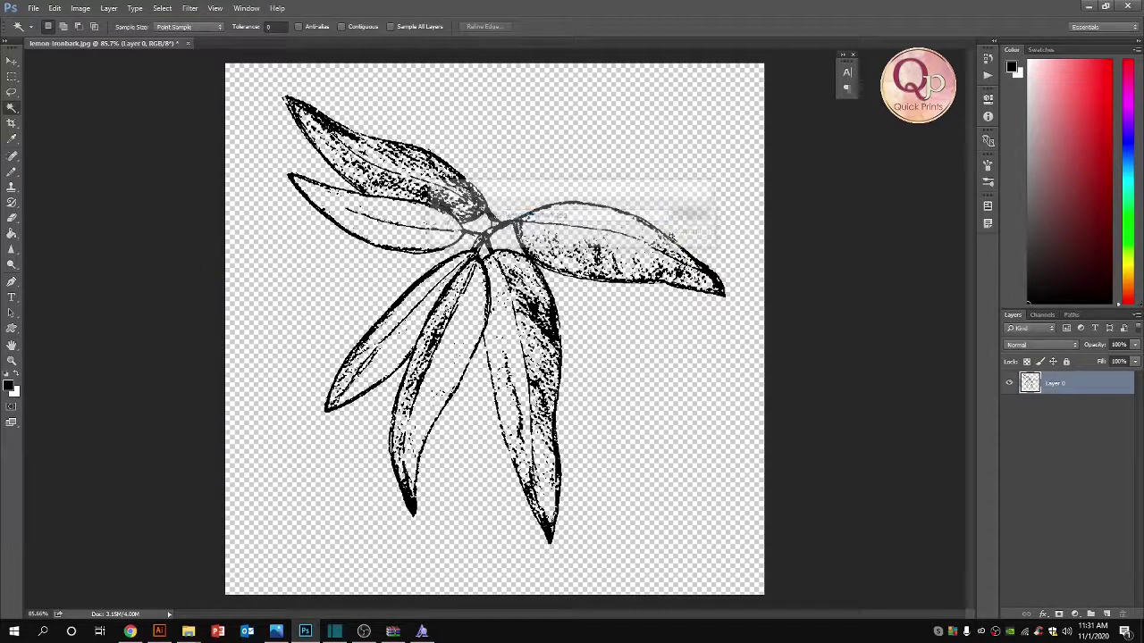
scroll(511, 246, "down", 2)
scroll(500, 250, "up", 1)
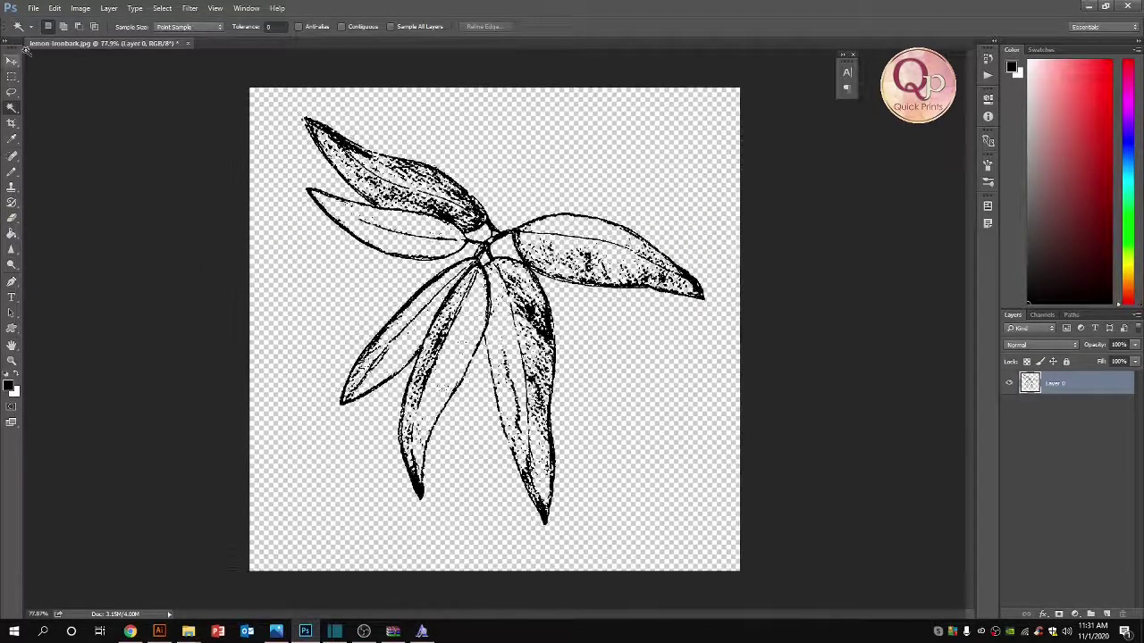
- Test the leaf brush with four stamps on the sprig, undo them, and start a new document
left_click(11, 171)
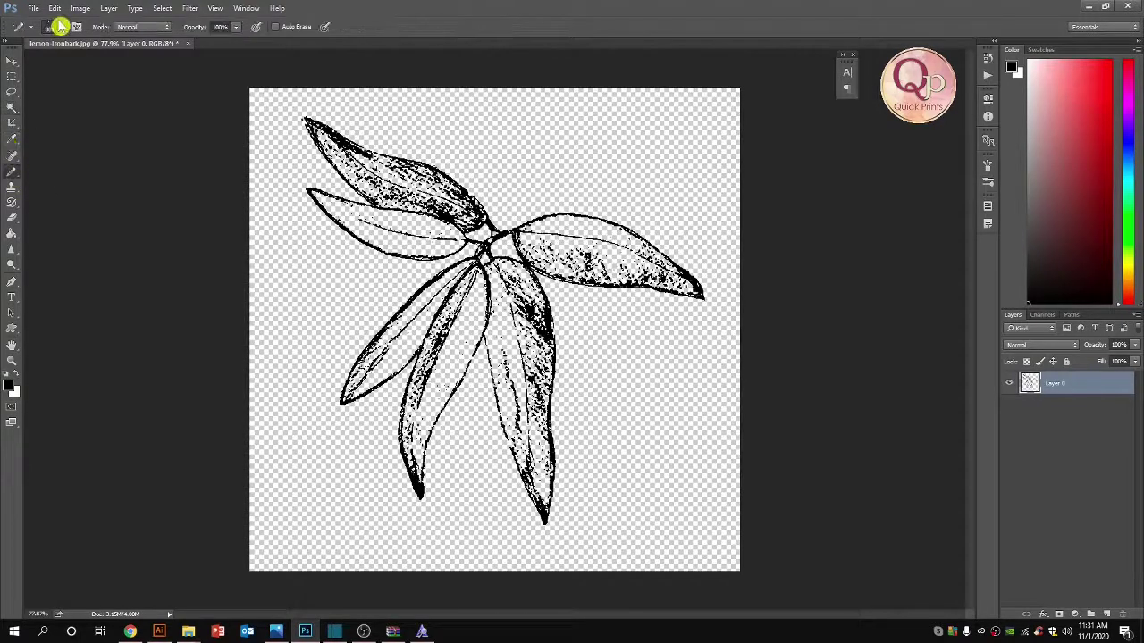
left_click(51, 27)
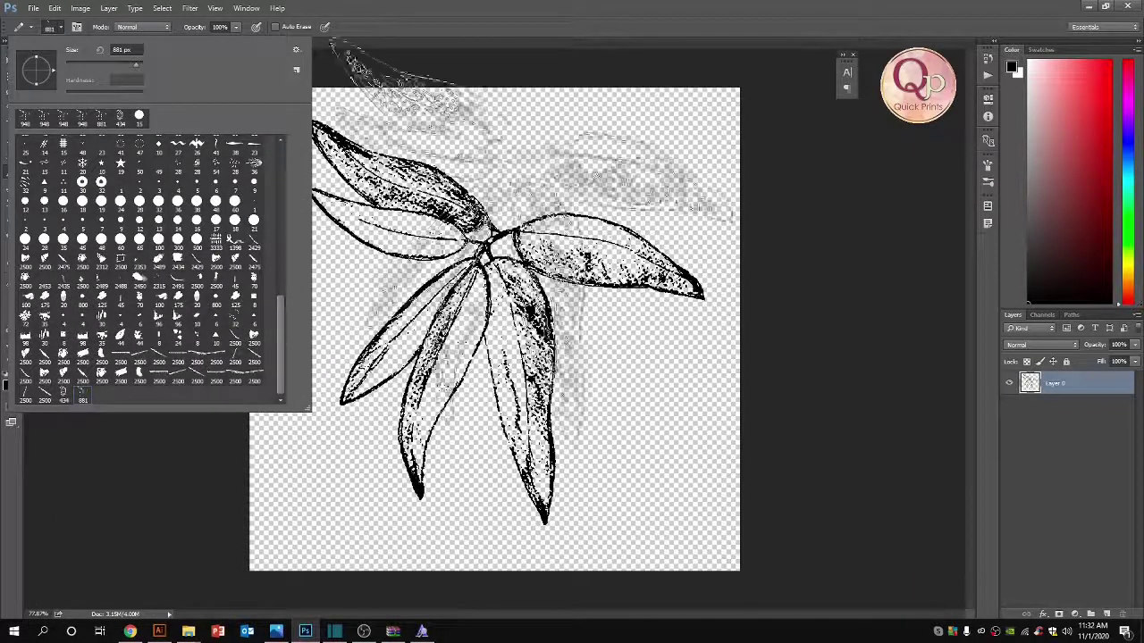
left_click(527, 237)
left_click(527, 234)
left_click(661, 411)
left_click(429, 429)
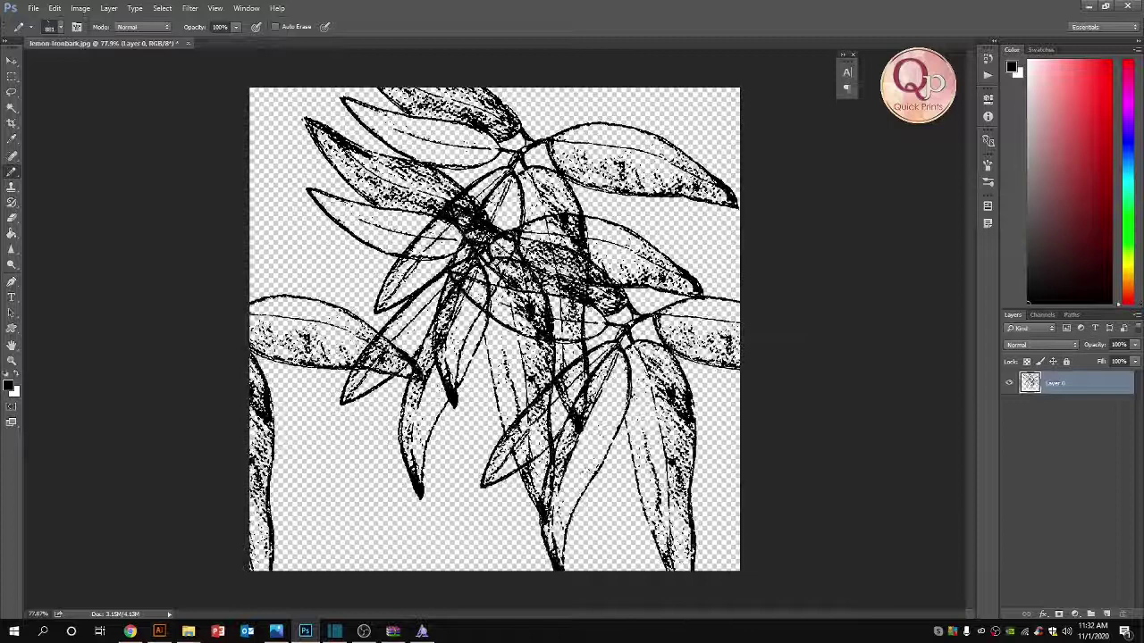
key("ctrl+alt+z")
key("ctrl+alt+z")
key("ctrl+alt+z")
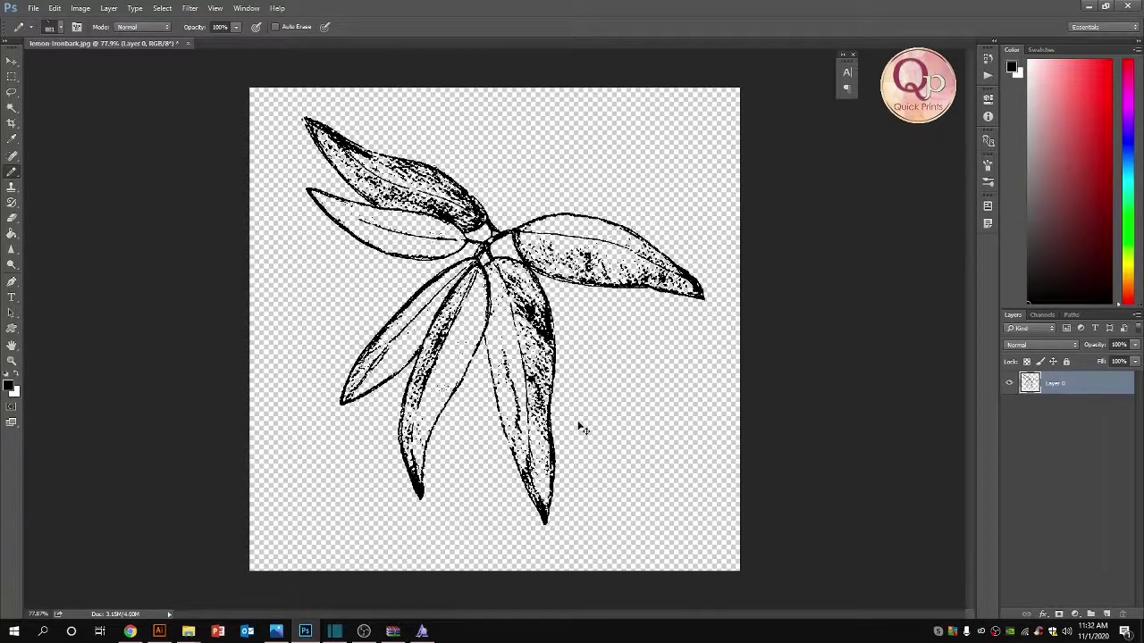
key("ctrl+n")
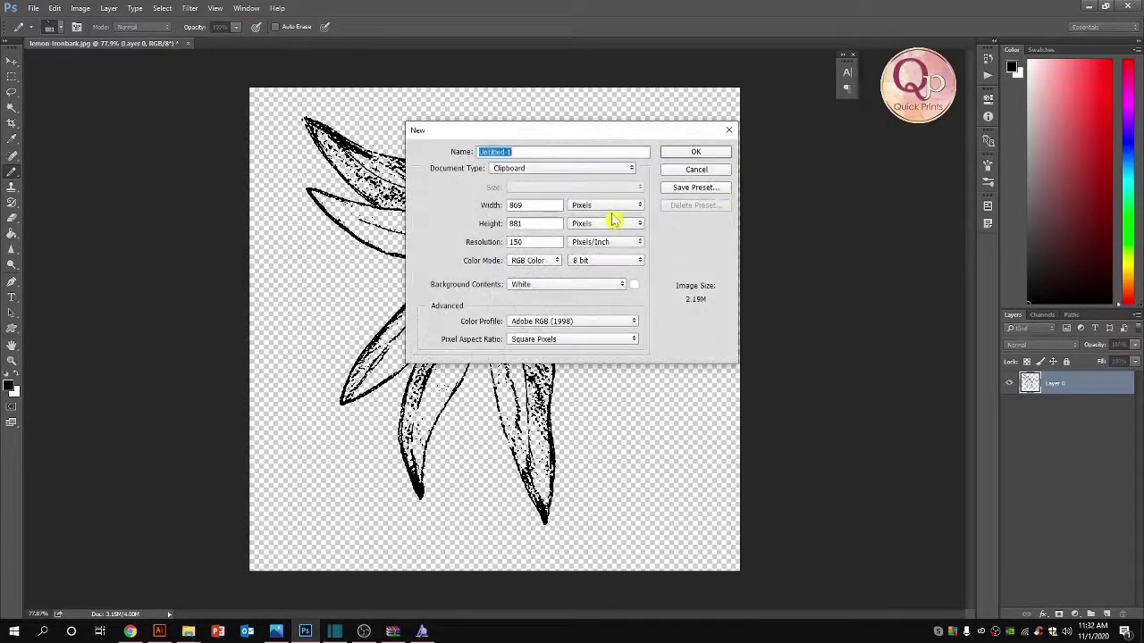
- Create the new document at 20 inches in size
left_click(613, 208)
left_click(597, 220)
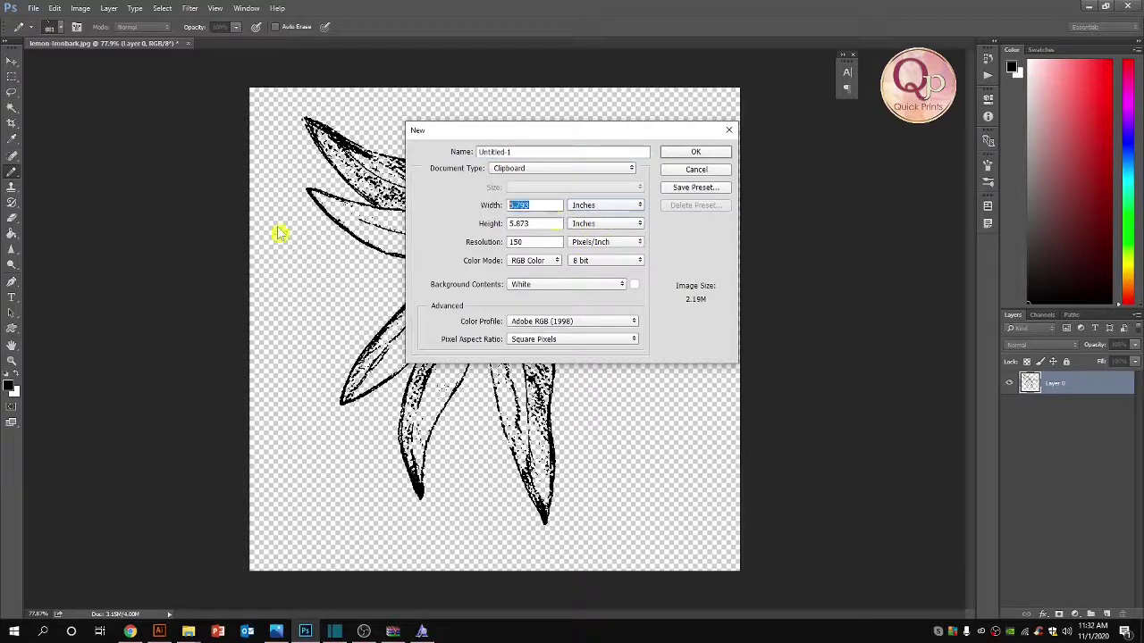
type("20")
key("Tab")
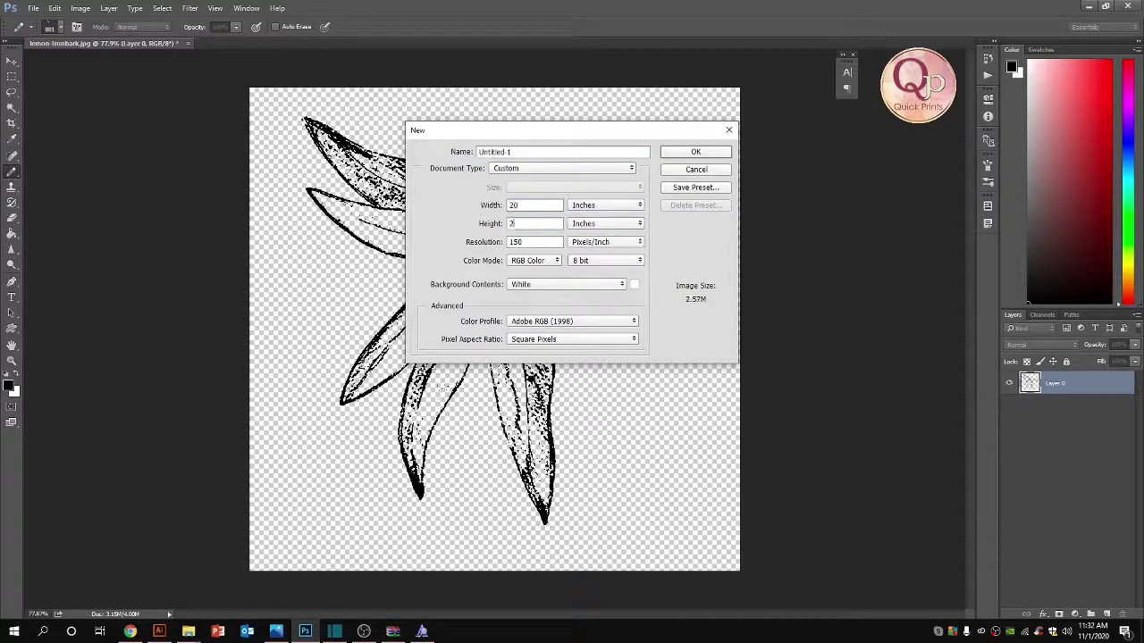
key("Return")
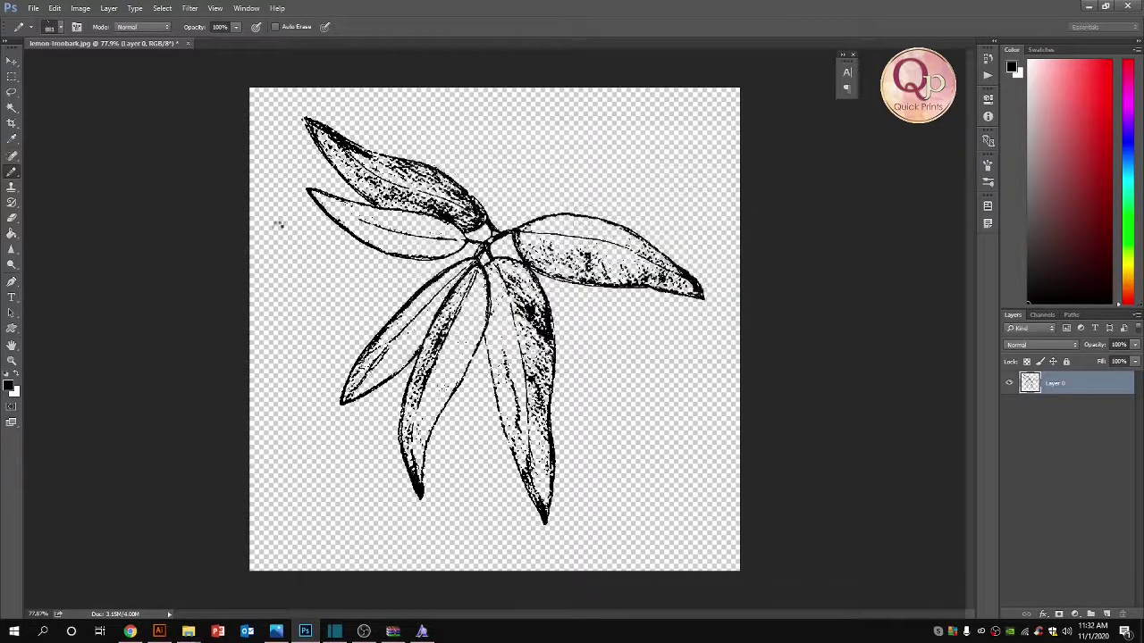
- Stamp five black leaf prints across the blank page
left_click_drag(277, 278, 391, 226)
left_click(364, 241)
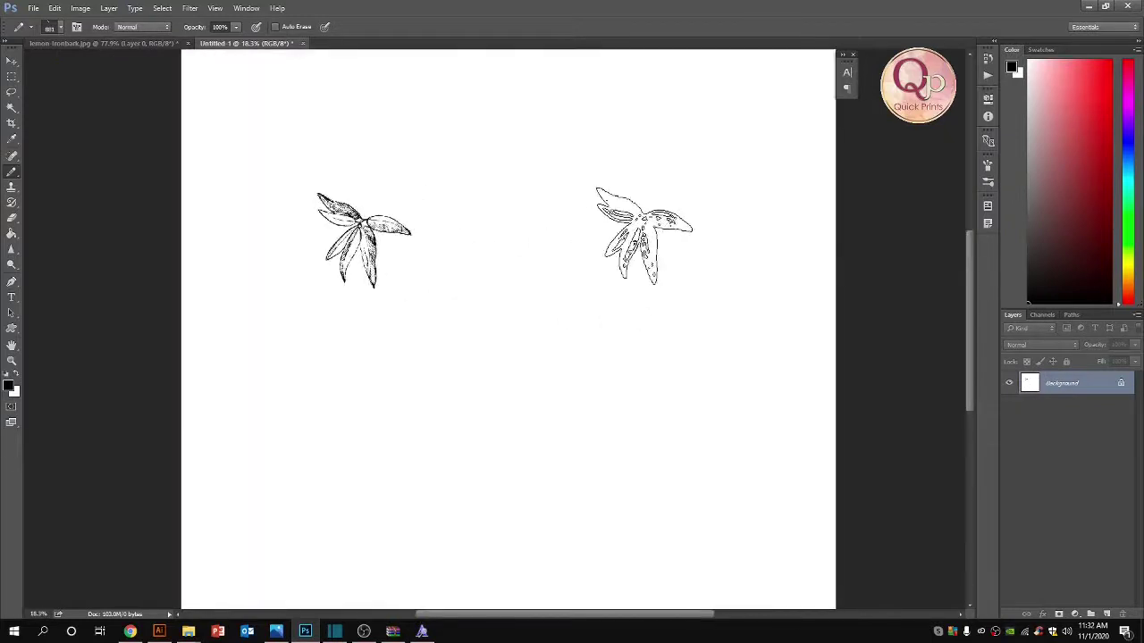
left_click(643, 236)
left_click(478, 496)
left_click(677, 434)
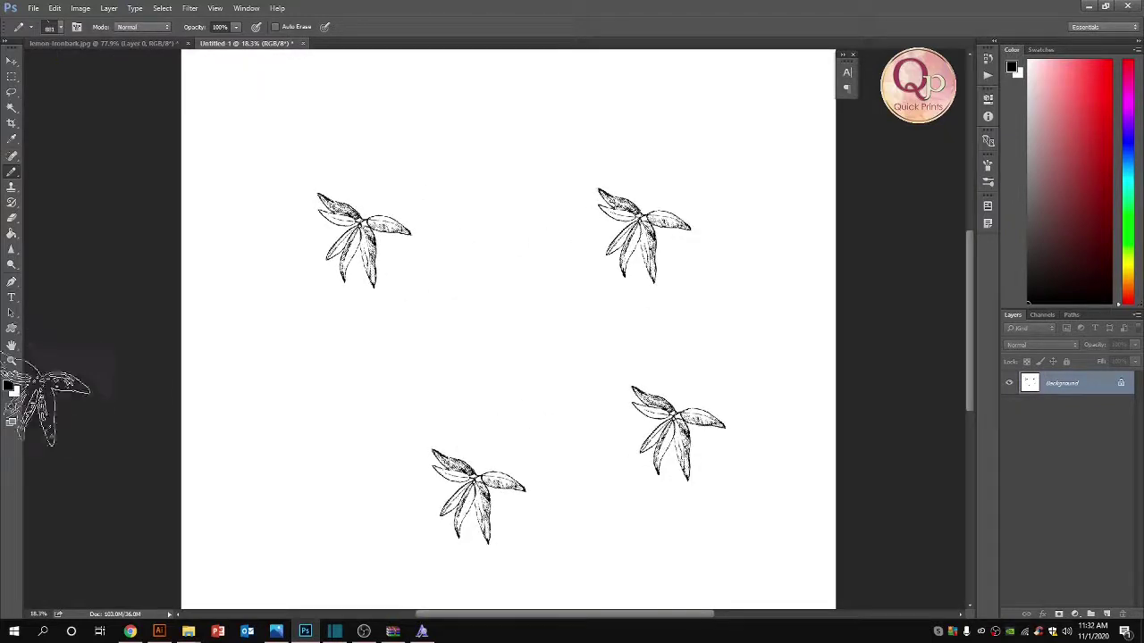
- Switch the foreground colour to pink-red and stamp four pink leaf prints
left_click(11, 388)
left_click(697, 208)
left_click(755, 198)
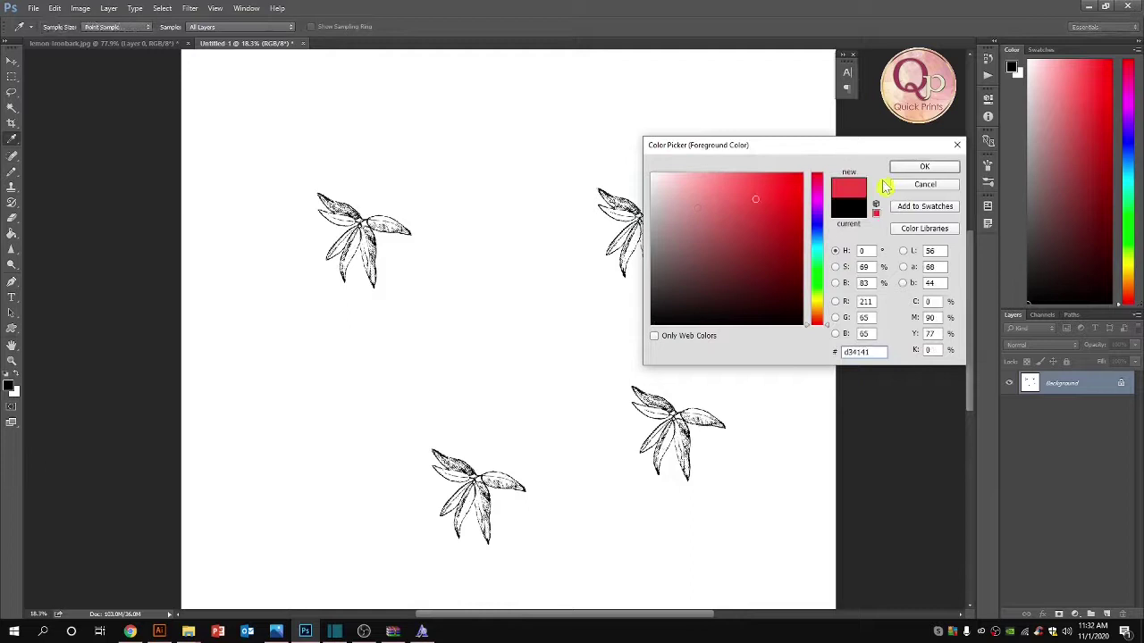
left_click(920, 167)
left_click(492, 134)
left_click(517, 286)
left_click(367, 366)
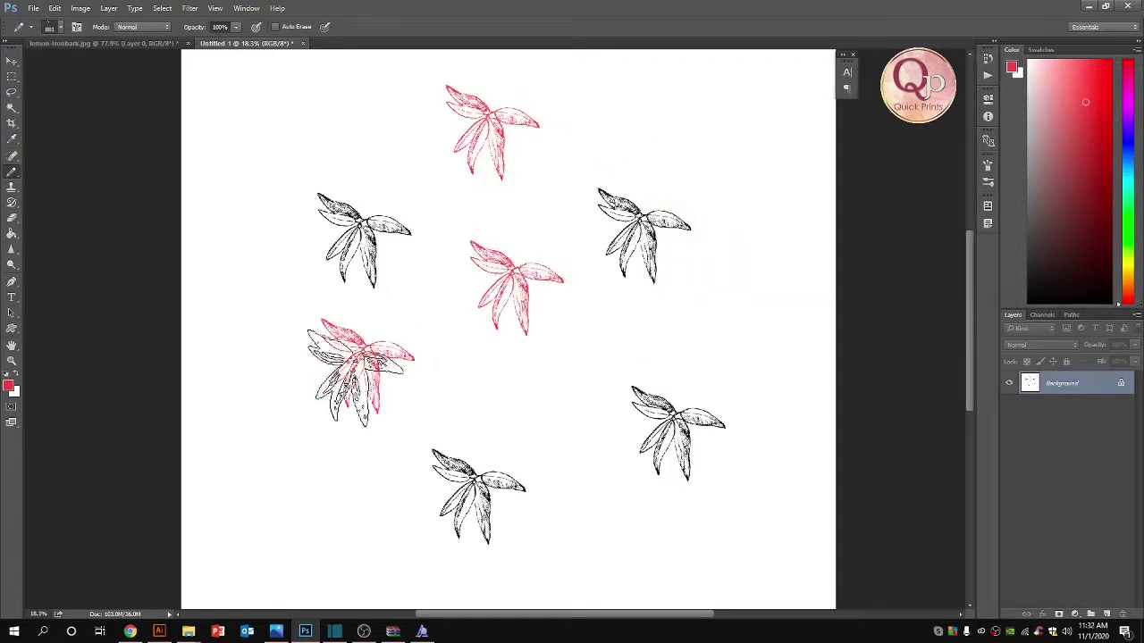
left_click(265, 474)
- Change the colour to dark green and stamp three green leaf prints near the top
left_click(10, 386)
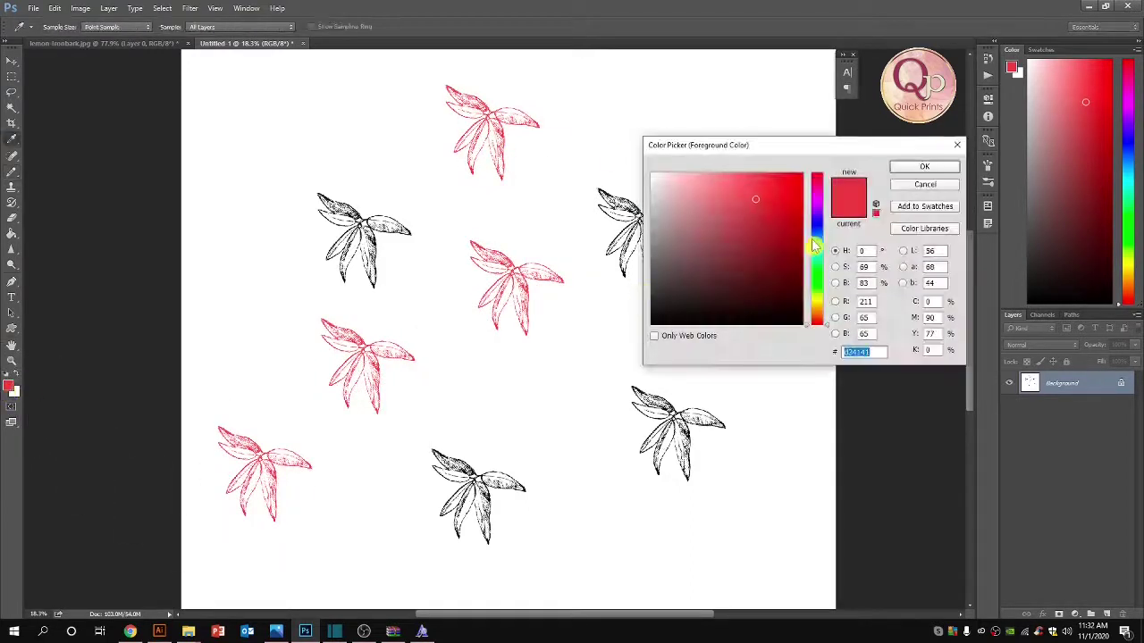
left_click(815, 273)
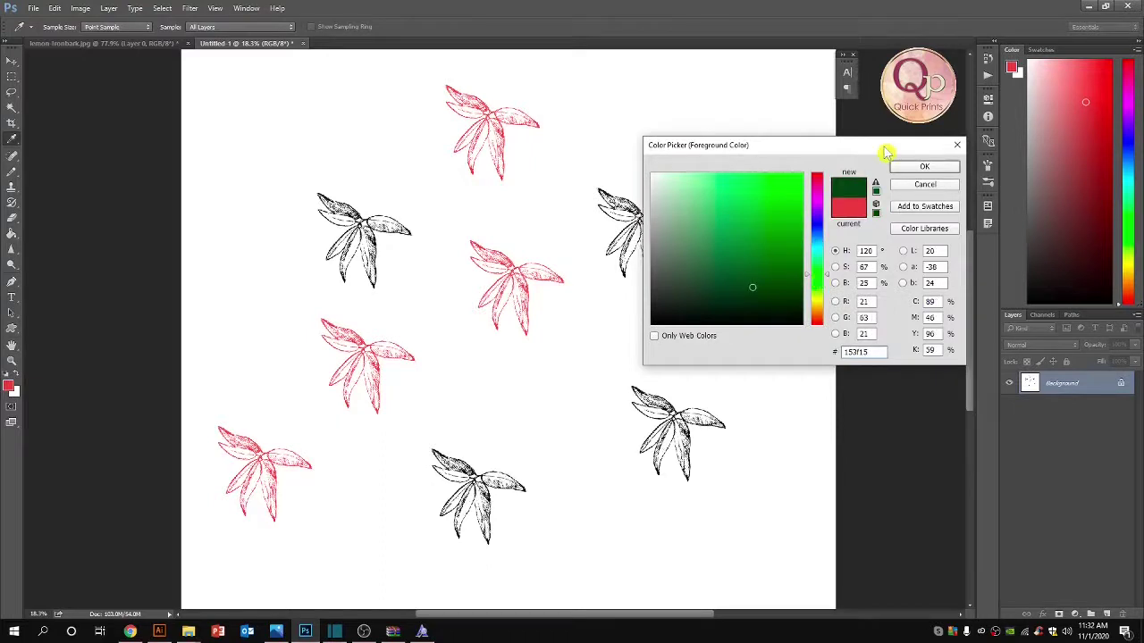
left_click(923, 167)
left_click(695, 125)
left_click(519, 139)
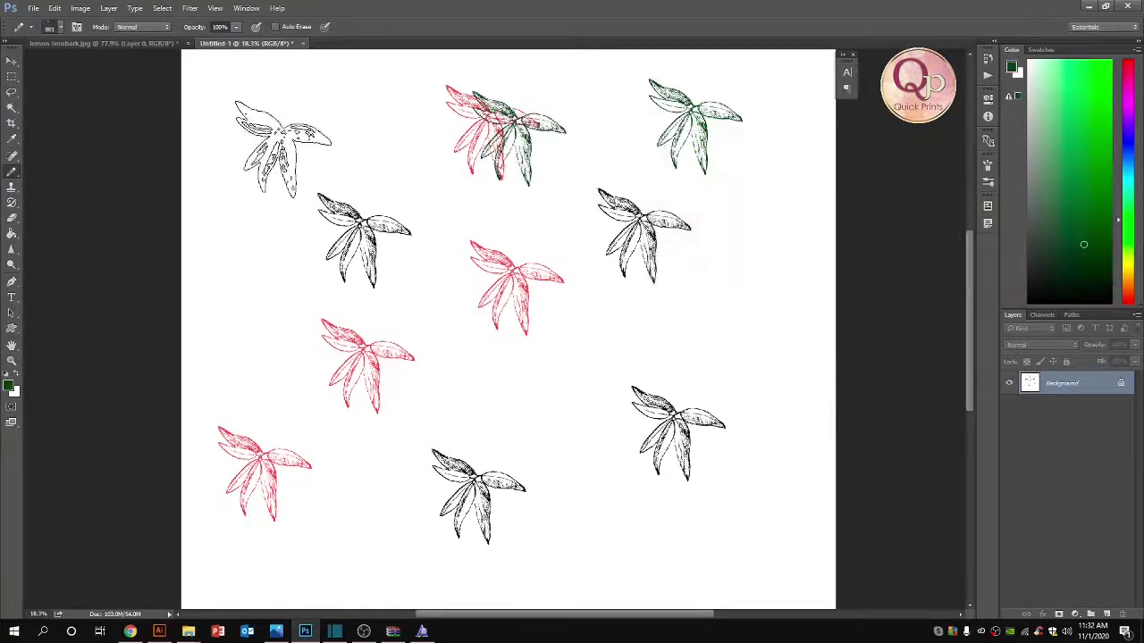
left_click(284, 149)
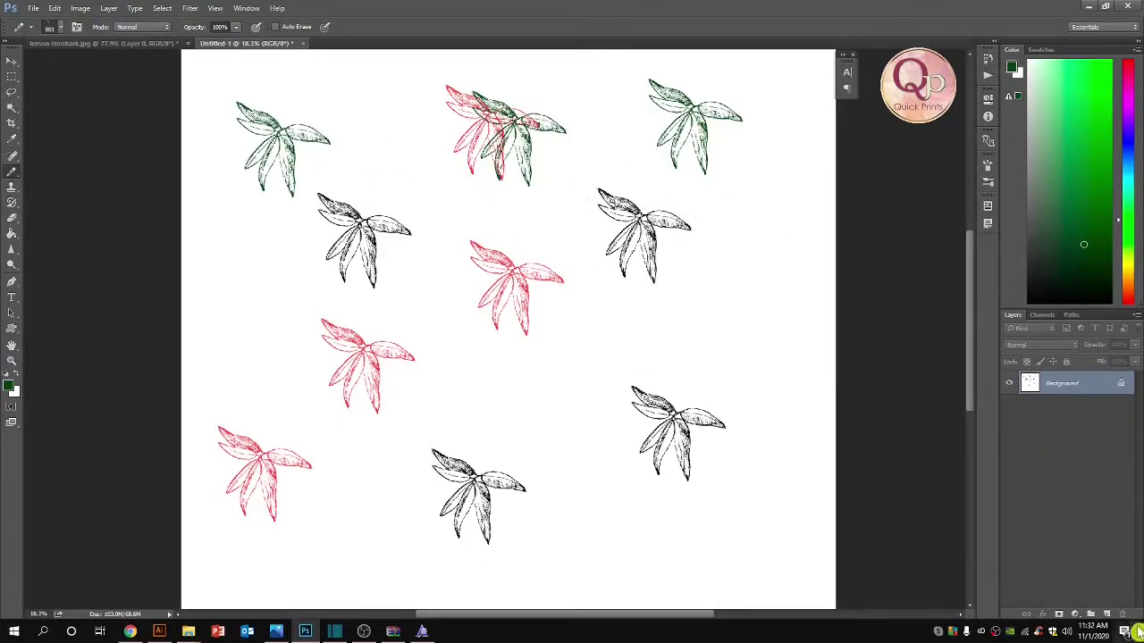
left_click(1090, 614)
- On a new layer, stamp a green leaf and rotate it about a quarter turn into place
key("ctrl+z")
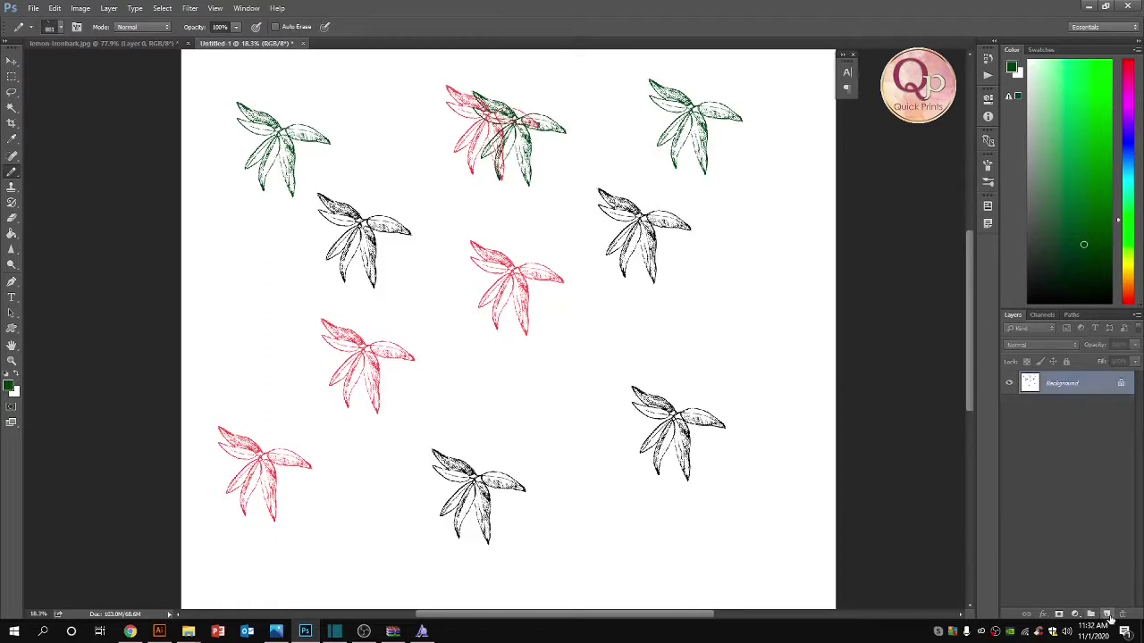
left_click(1106, 614)
left_click(606, 276)
key("ctrl+t")
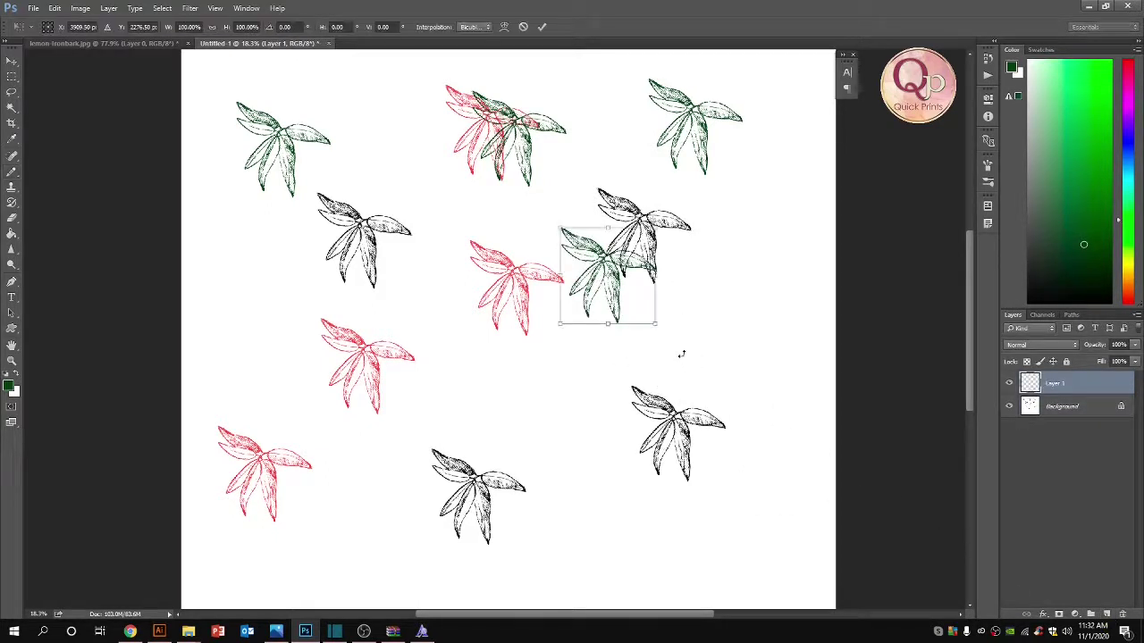
mouse_move(682, 352)
left_mouse_down()
mouse_move(713, 259)
mouse_move(684, 244)
mouse_move(613, 341)
mouse_move(599, 412)
left_mouse_up()
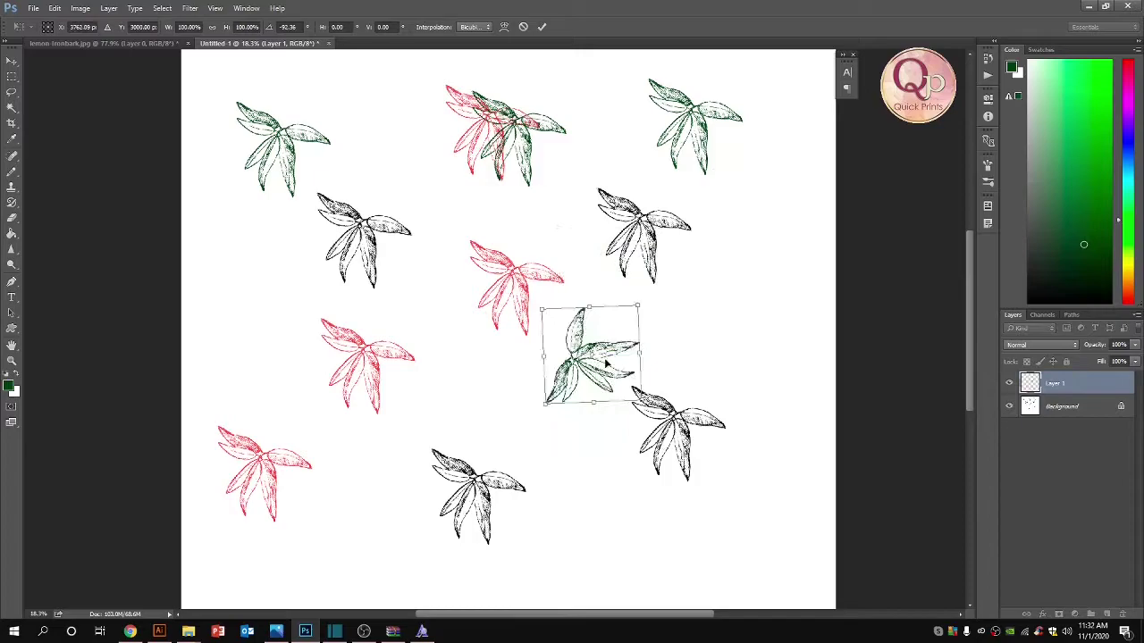
key("Return")
- Return to the Brush tool and zoom in and out to check the rotated leaf
key("b")
scroll(575, 373, "up", 5)
scroll(575, 357, "up", 4)
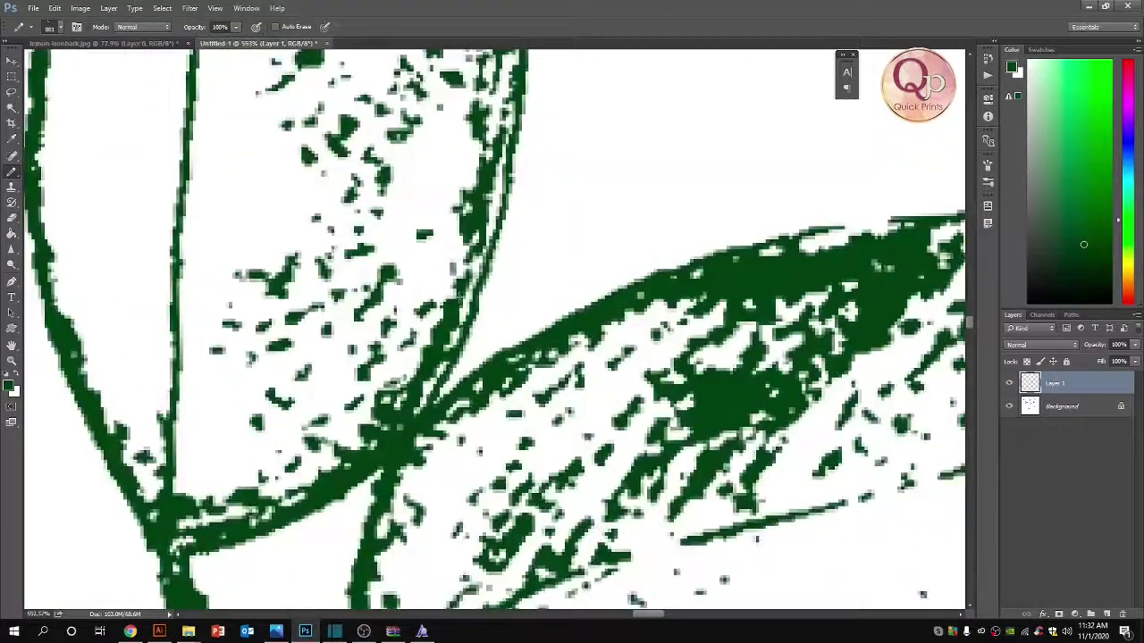
scroll(575, 357, "down", 1)
scroll(397, 219, "down", 8)
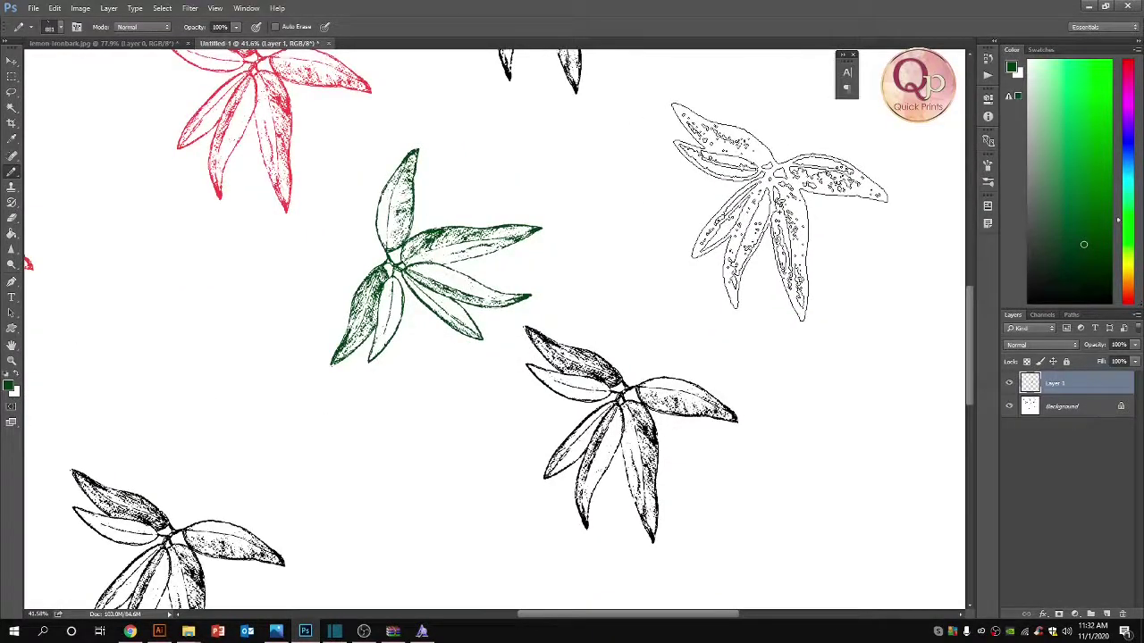
scroll(753, 184, "down", 3)
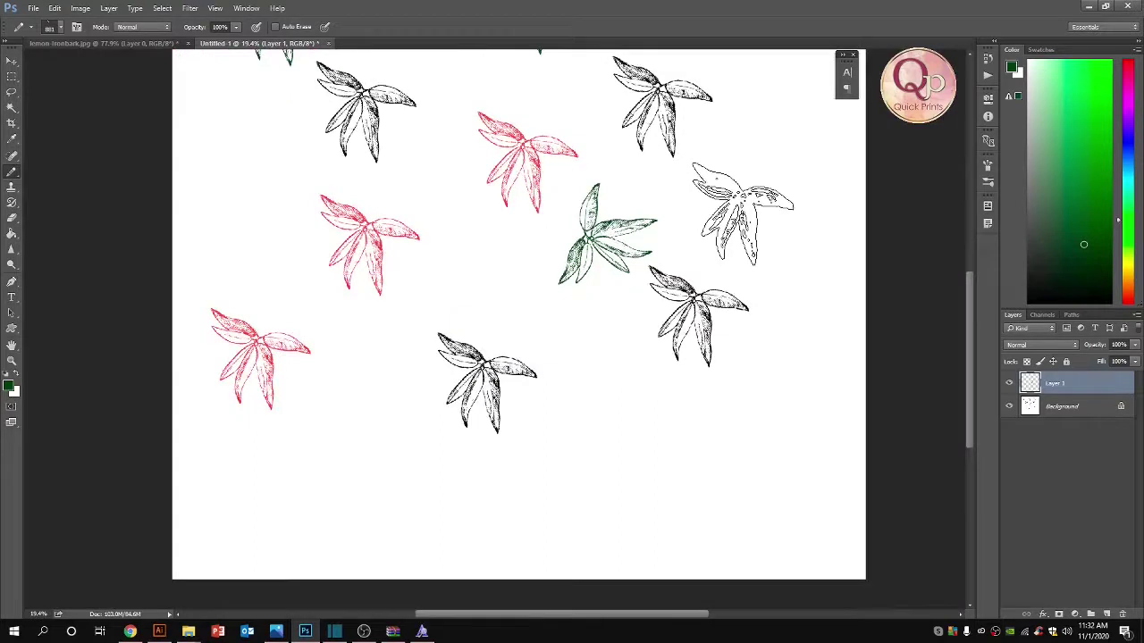
- Raise the leaf brush spacing past 130% and set Shape Dynamics angle jitter to about 83%
left_click(77, 28)
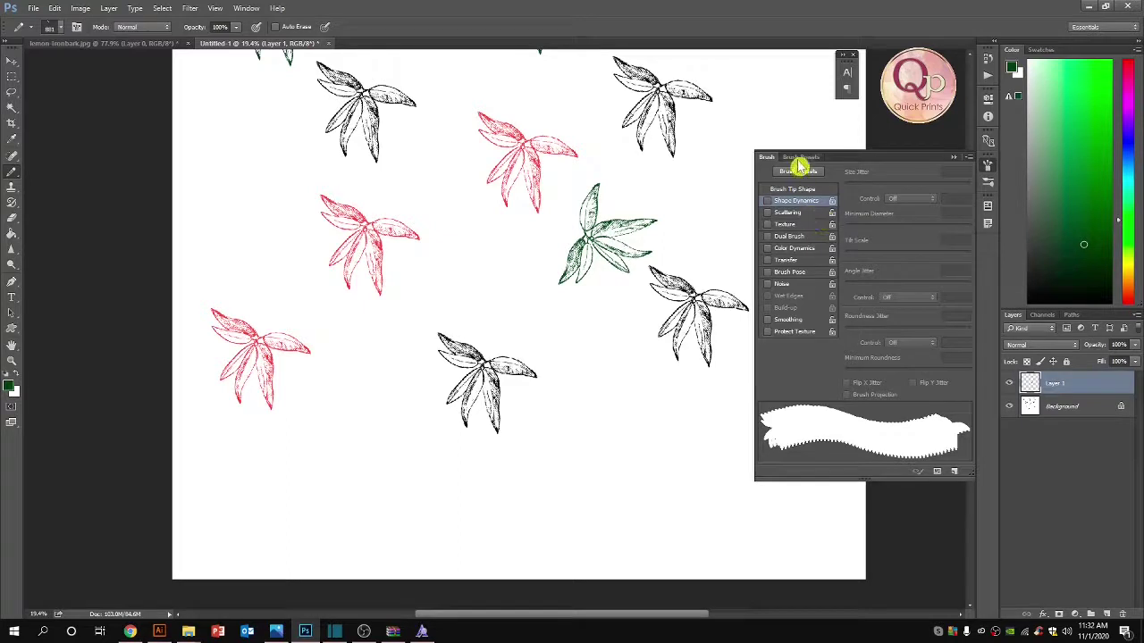
left_click(797, 169)
left_click(777, 158)
left_click(775, 191)
left_click(855, 366)
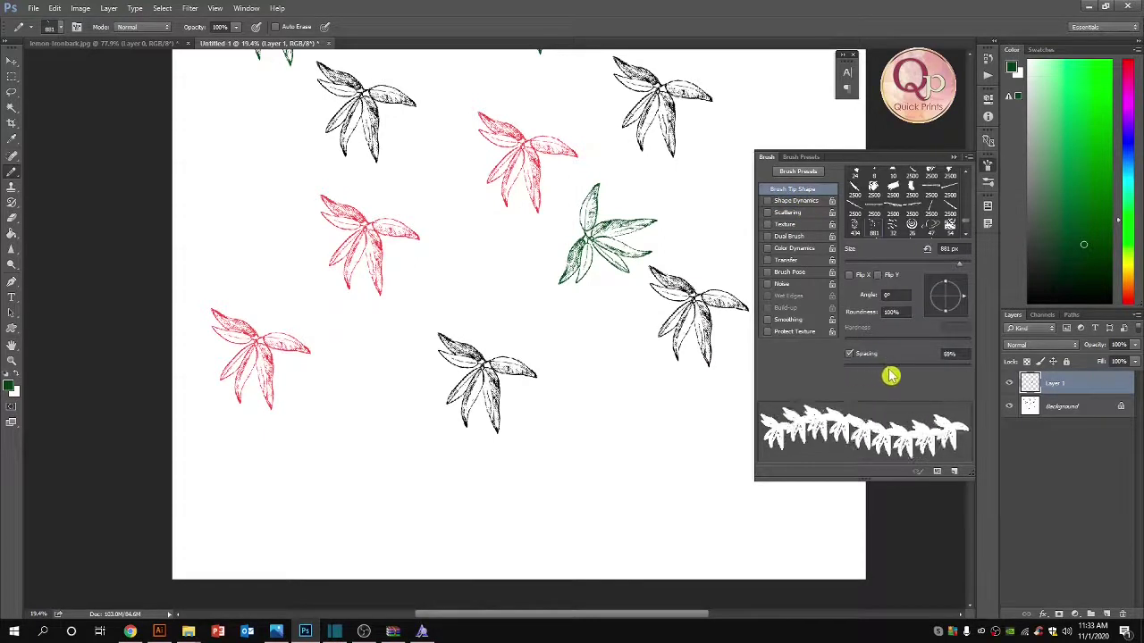
left_click_drag(891, 376, 923, 373)
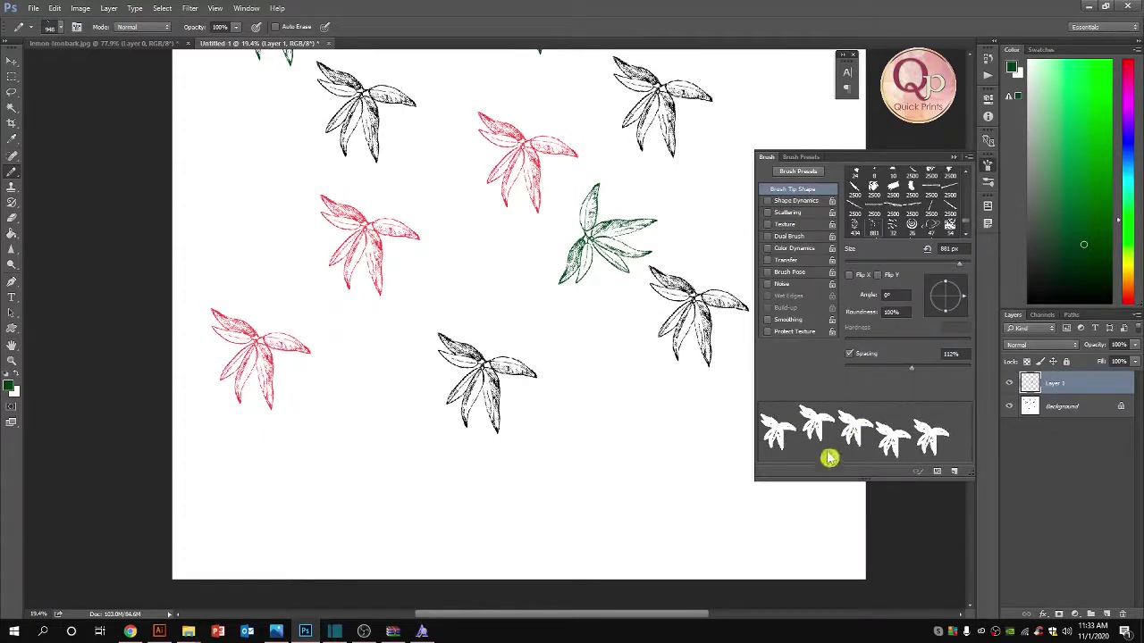
left_click(795, 201)
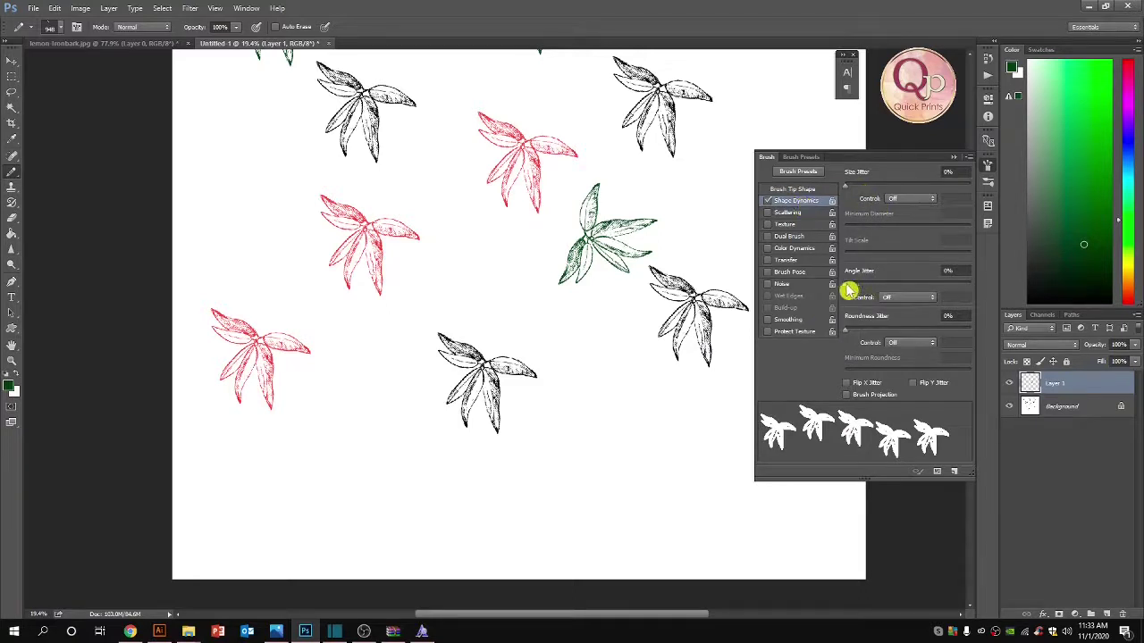
left_click_drag(849, 290, 949, 284)
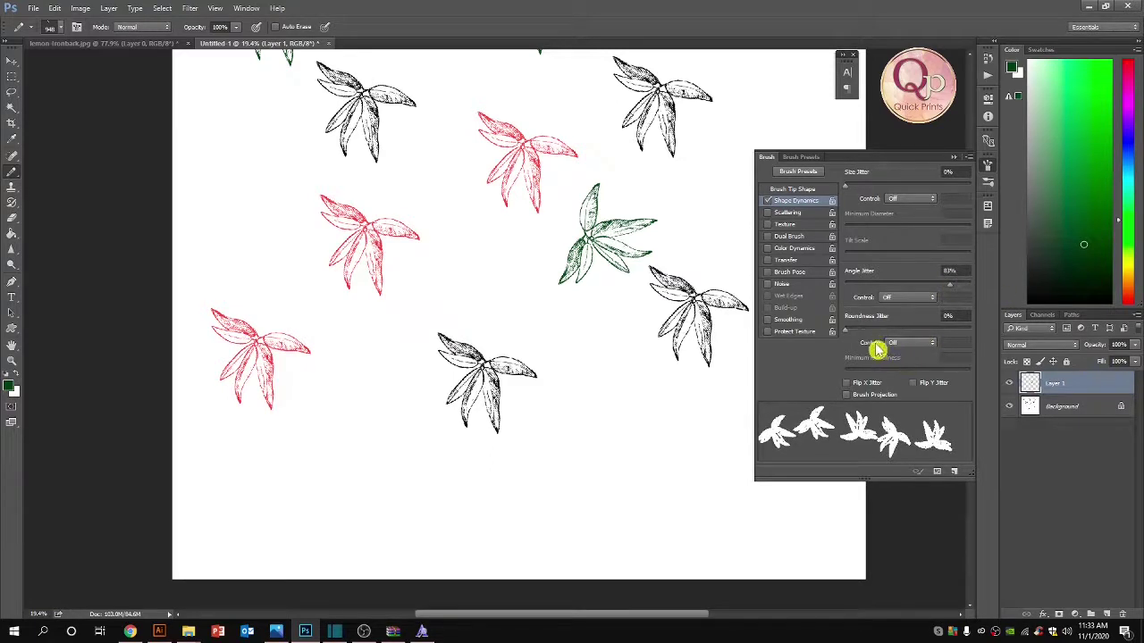
left_click(954, 158)
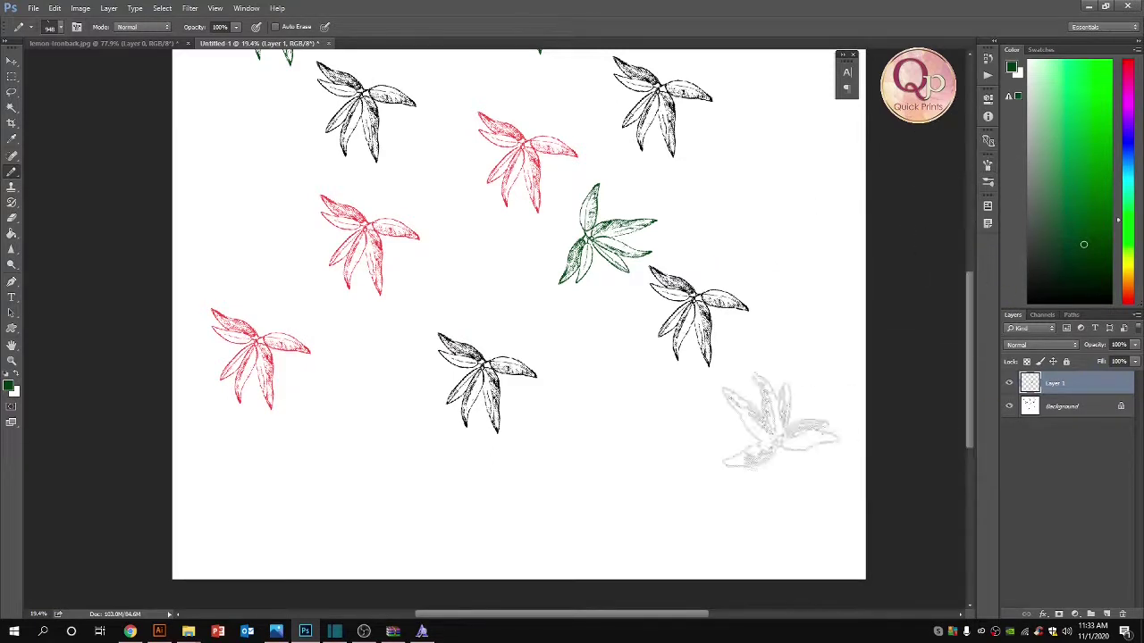
- Hide Layer 1 and clear the Background back to plain white
left_click(1010, 383)
left_click(1059, 408)
key("ctrl+BackSpace")
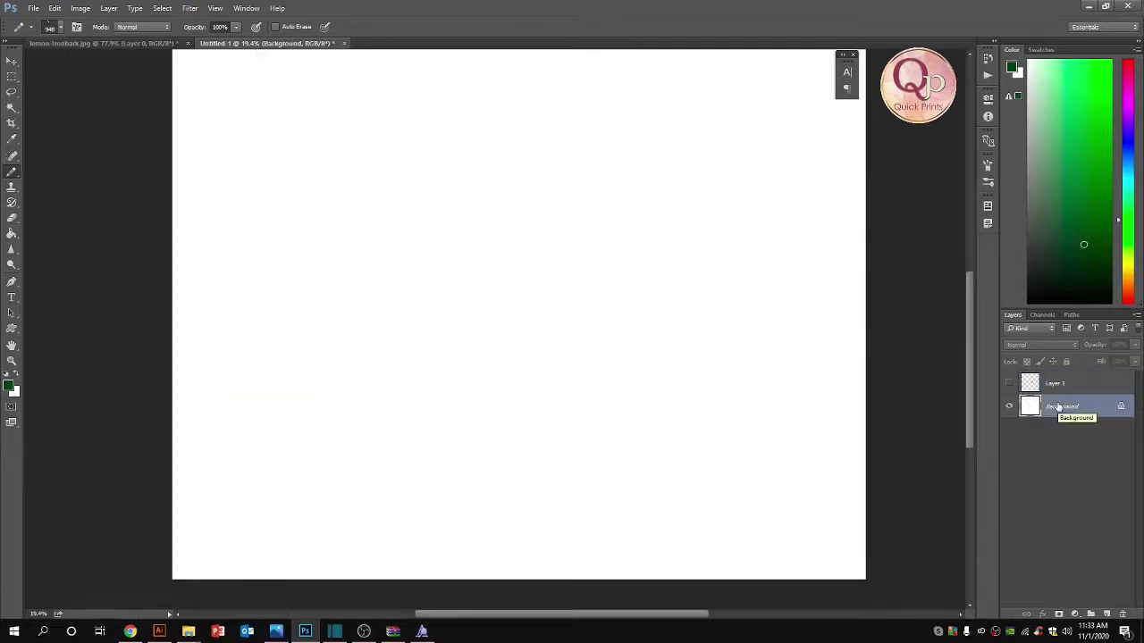
scroll(255, 281, "down", 2)
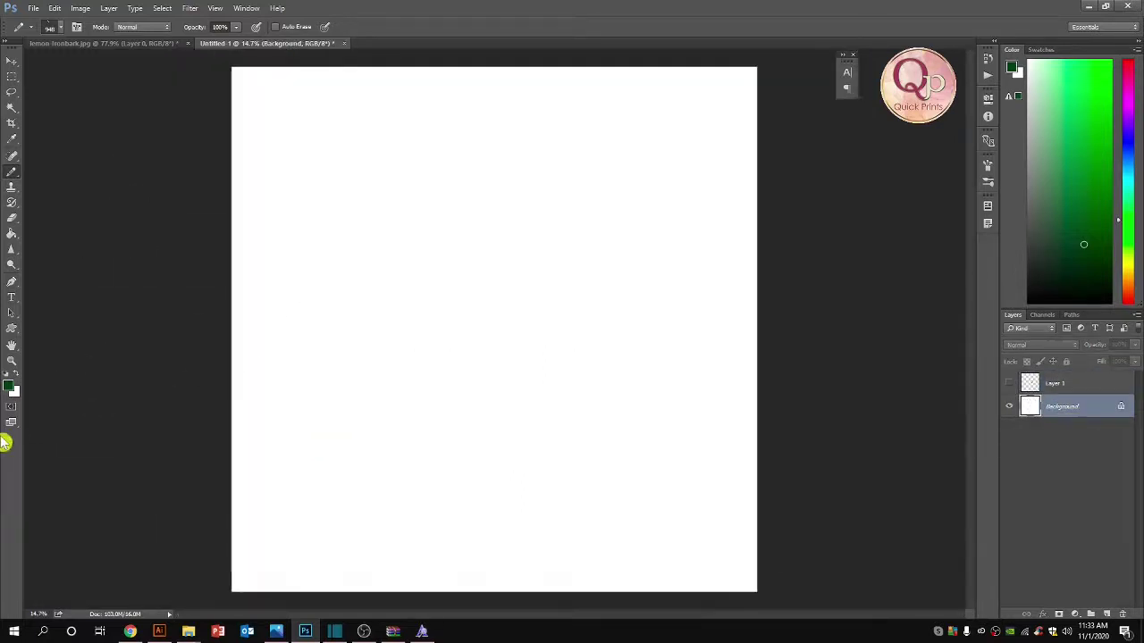
- Set the foreground colour to a light magenta-pink
left_click(7, 390)
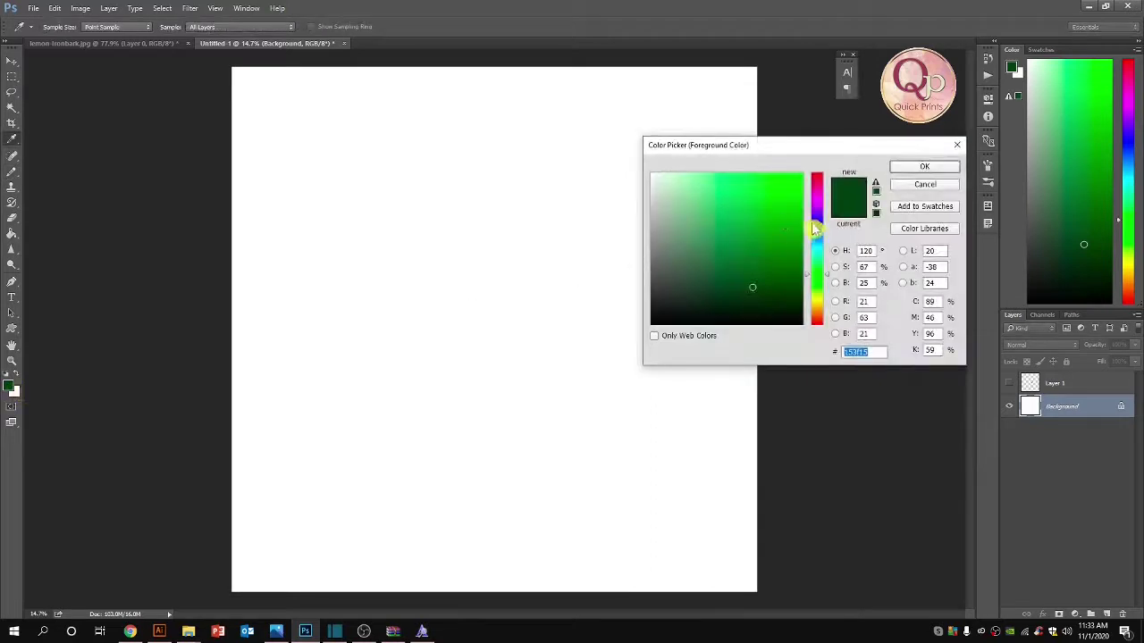
left_click(817, 275)
left_click_drag(820, 279, 817, 183)
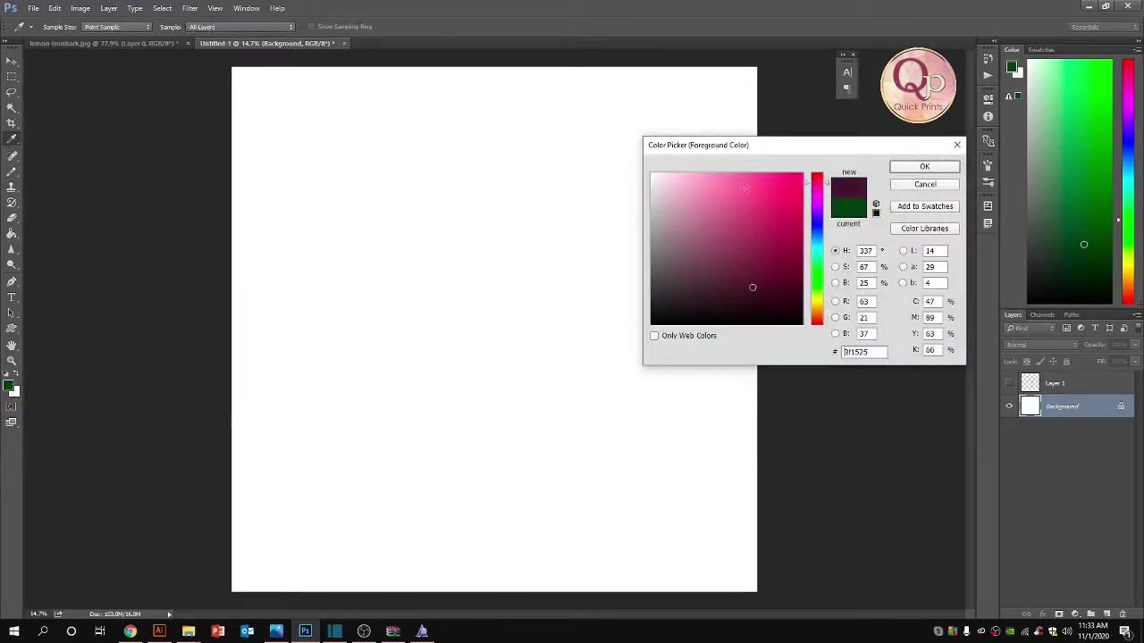
left_click(707, 188)
left_click(893, 170)
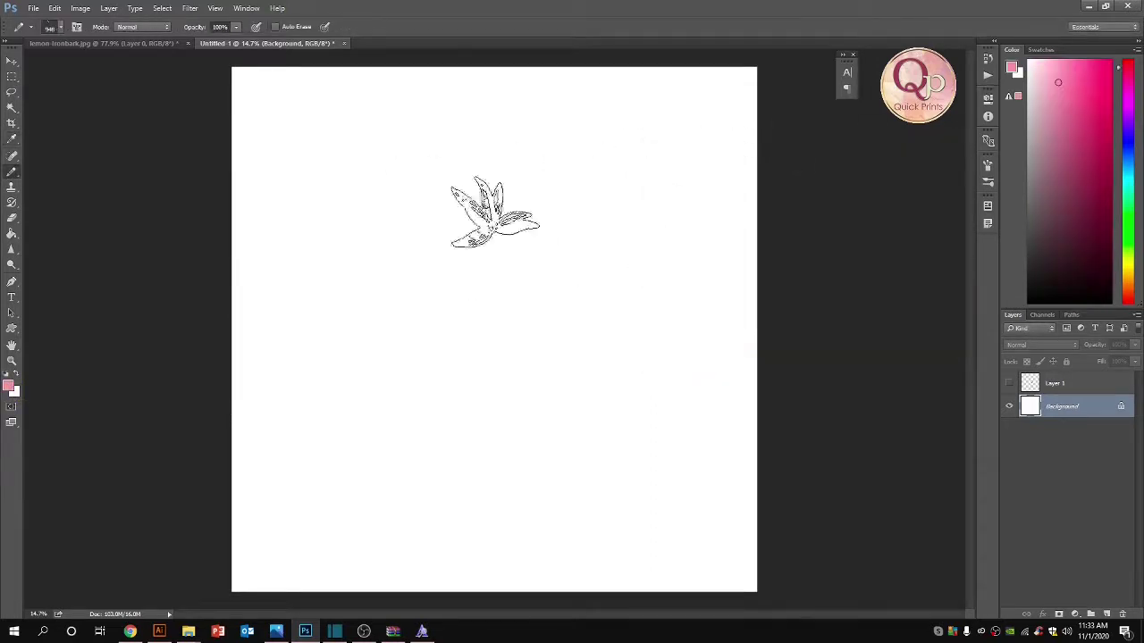
- Paint a trail of pink leaves and stamp two more at left-middle and lower right
left_click(75, 27)
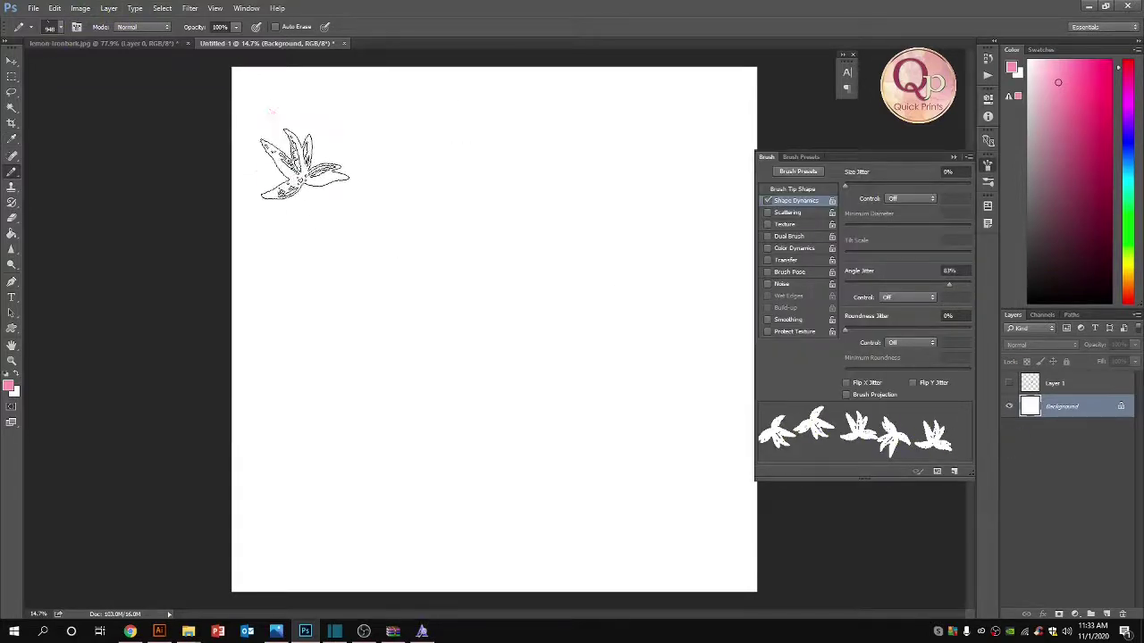
mouse_move(288, 147)
left_mouse_down()
mouse_move(407, 249)
mouse_move(600, 282)
mouse_move(645, 335)
mouse_move(626, 420)
mouse_move(453, 493)
mouse_move(435, 536)
mouse_move(338, 407)
mouse_move(472, 362)
mouse_move(578, 210)
mouse_move(549, 143)
mouse_move(463, 130)
mouse_move(433, 109)
mouse_move(435, 299)
mouse_move(411, 328)
mouse_move(373, 329)
left_mouse_up()
left_click(279, 323)
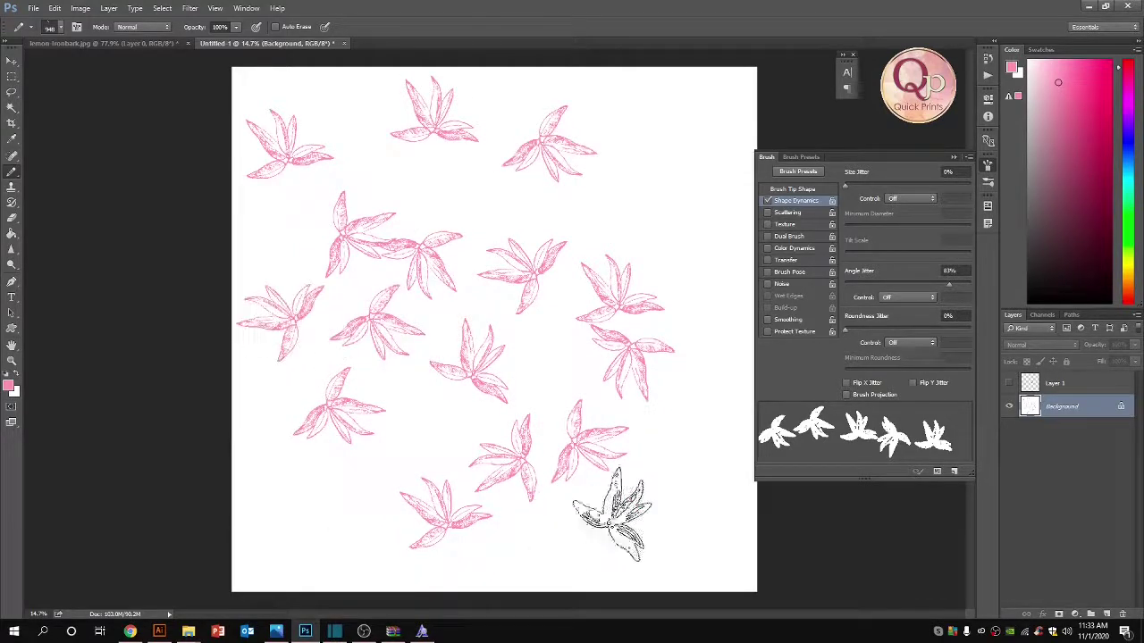
left_click(655, 525)
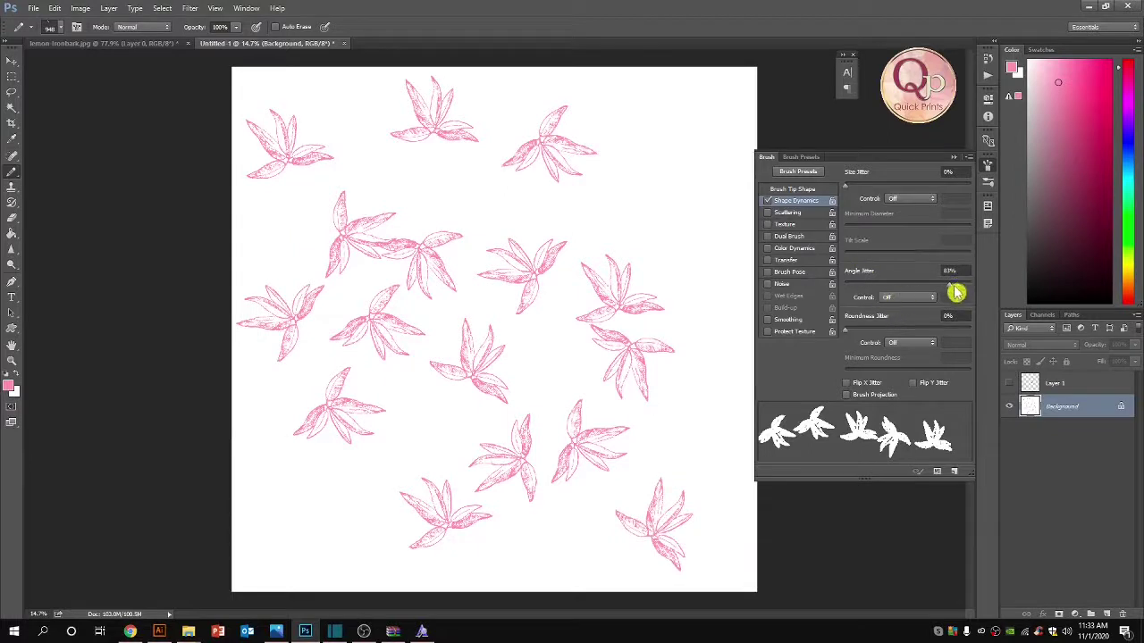
- Lower angle jitter to 71% and stamp ten more pink leaves around the page
left_click_drag(953, 292, 934, 286)
left_click(604, 213)
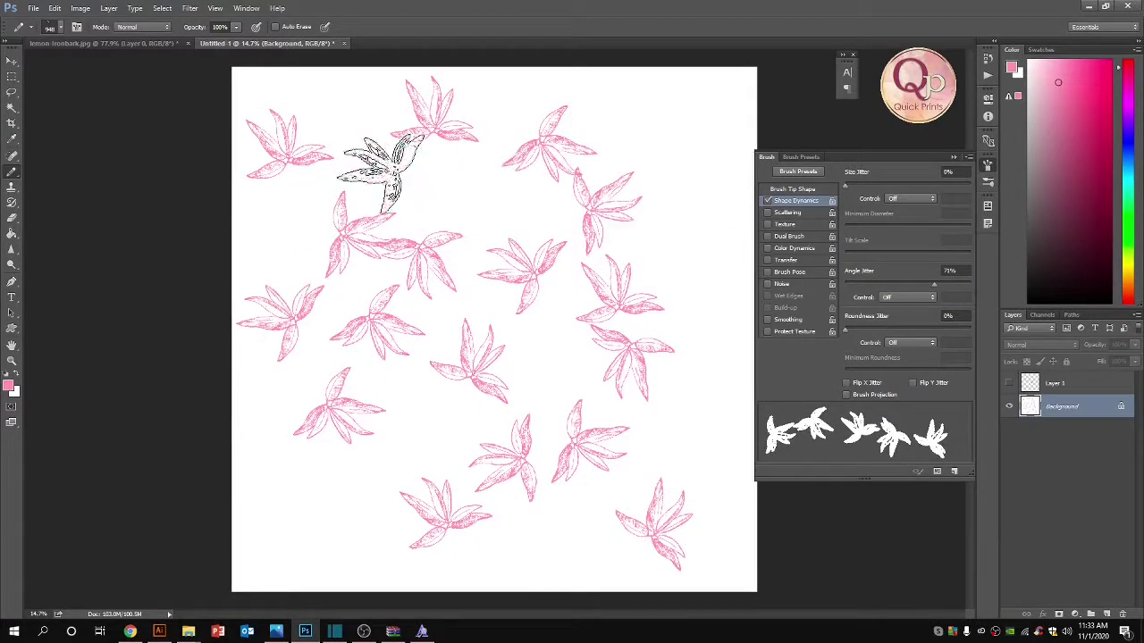
left_click(384, 168)
left_click(525, 208)
left_click(306, 472)
left_click(347, 551)
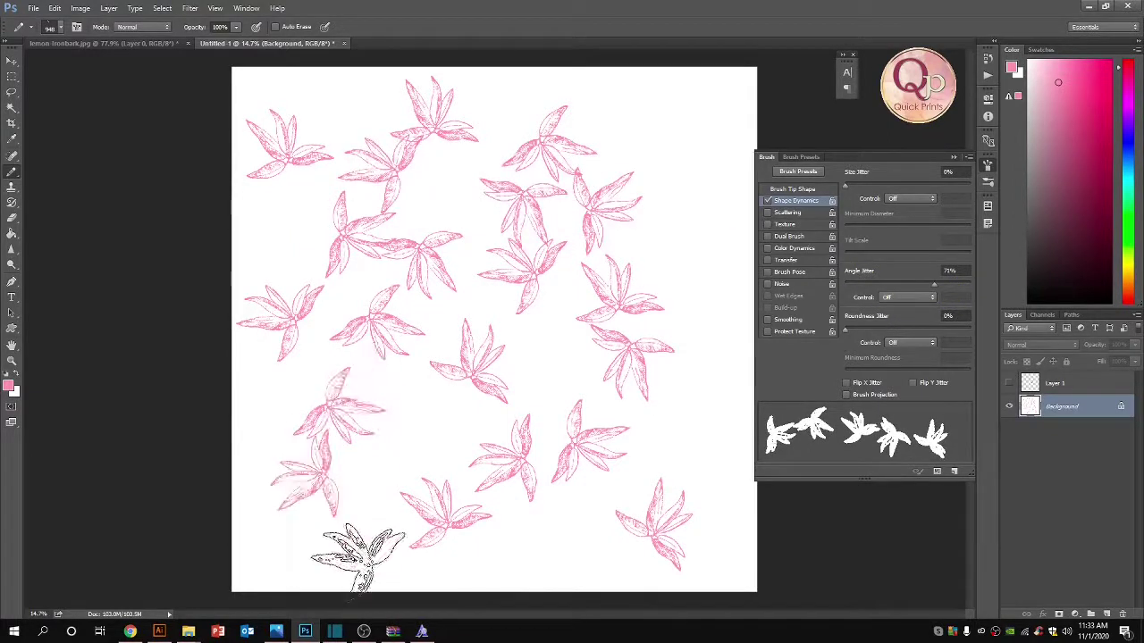
left_click(412, 460)
left_click(690, 261)
left_click(702, 134)
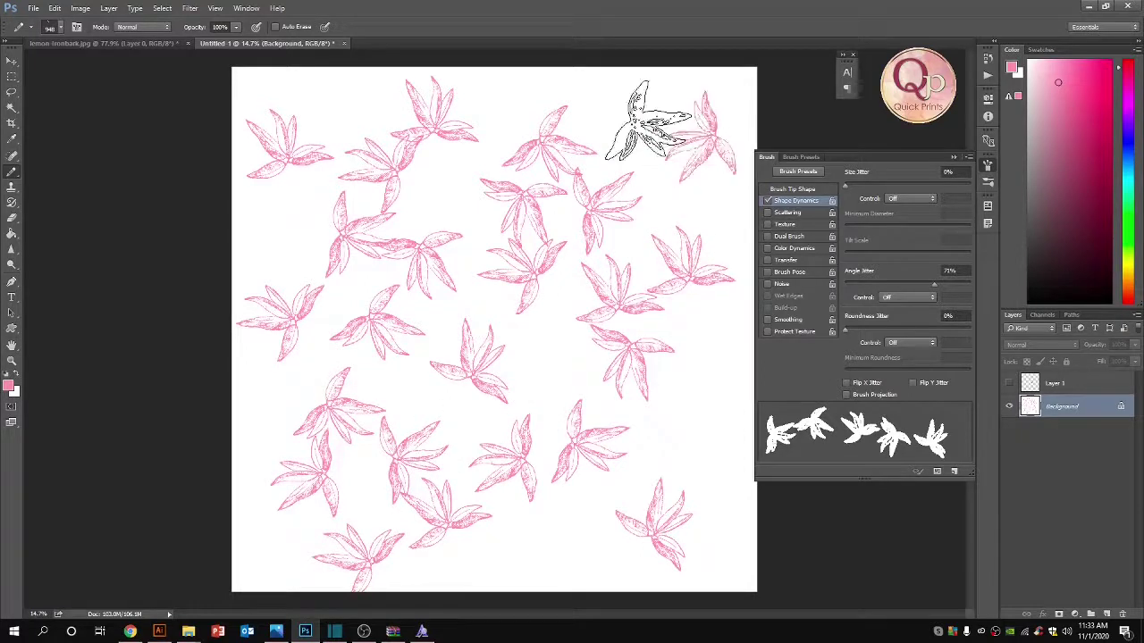
left_click(645, 120)
left_click(505, 90)
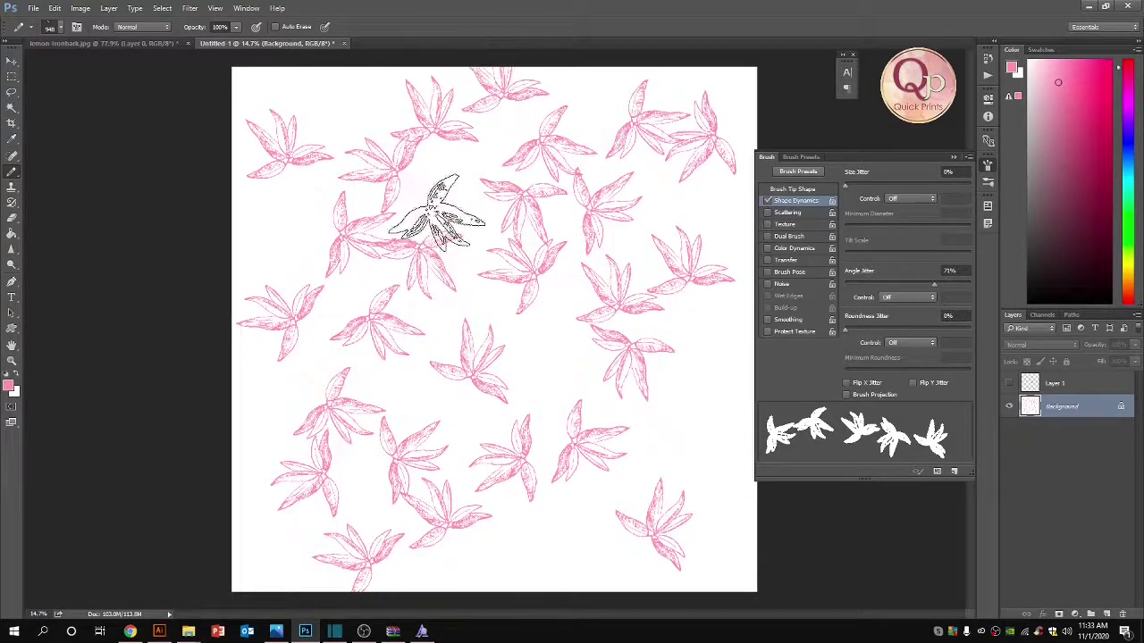
left_click(8, 387)
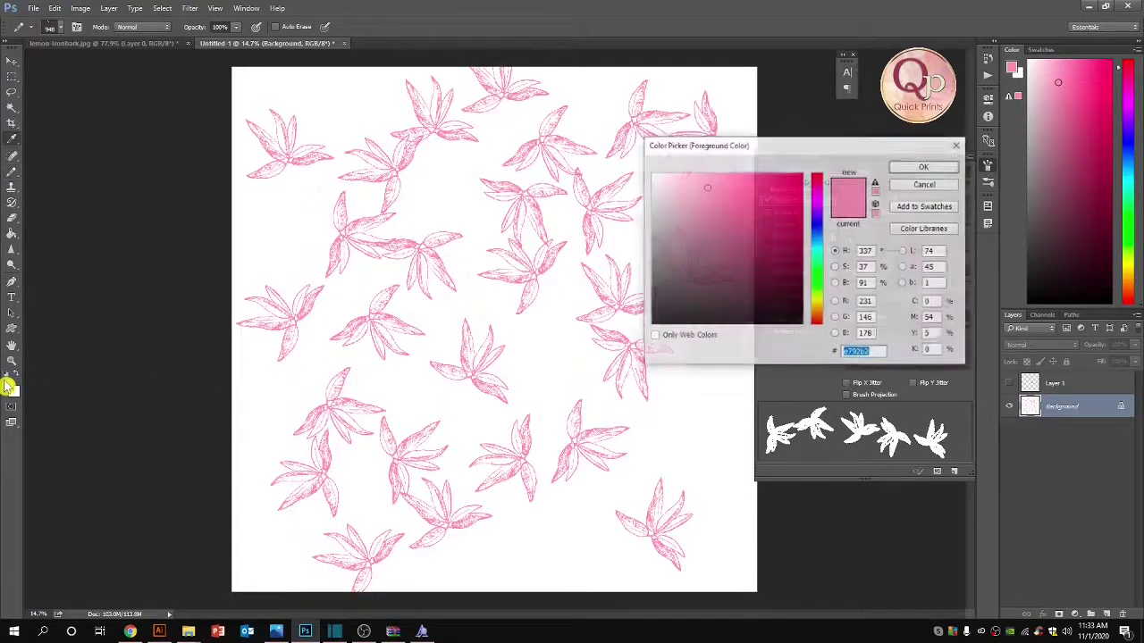
- Confirm the darker mauve colour and stamp ten dark-mauve leaves scattered among the pink ones
left_click(922, 167)
left_click(439, 183)
left_click(488, 287)
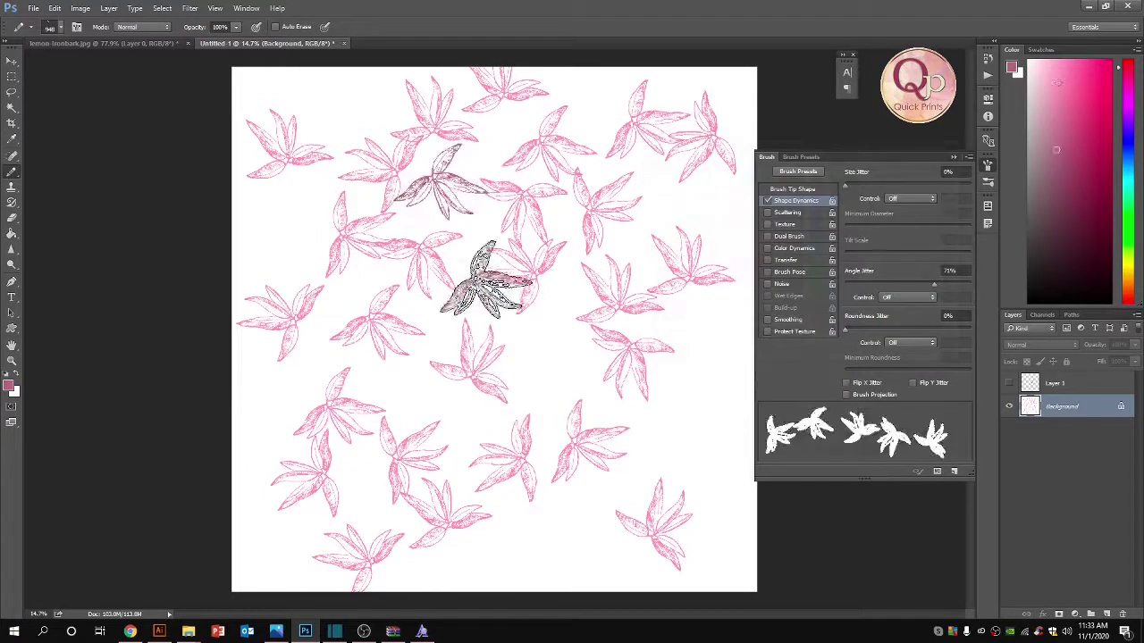
left_click(547, 352)
left_click(597, 384)
left_click(717, 435)
left_click(594, 547)
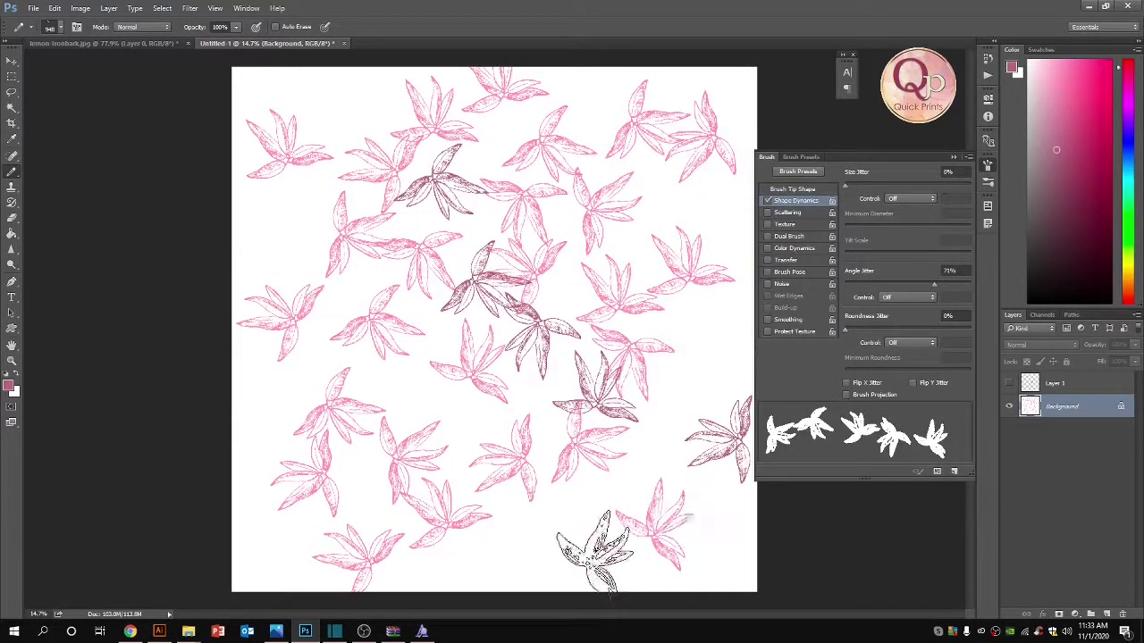
left_click(482, 555)
left_click(588, 493)
left_click(418, 445)
left_click(395, 346)
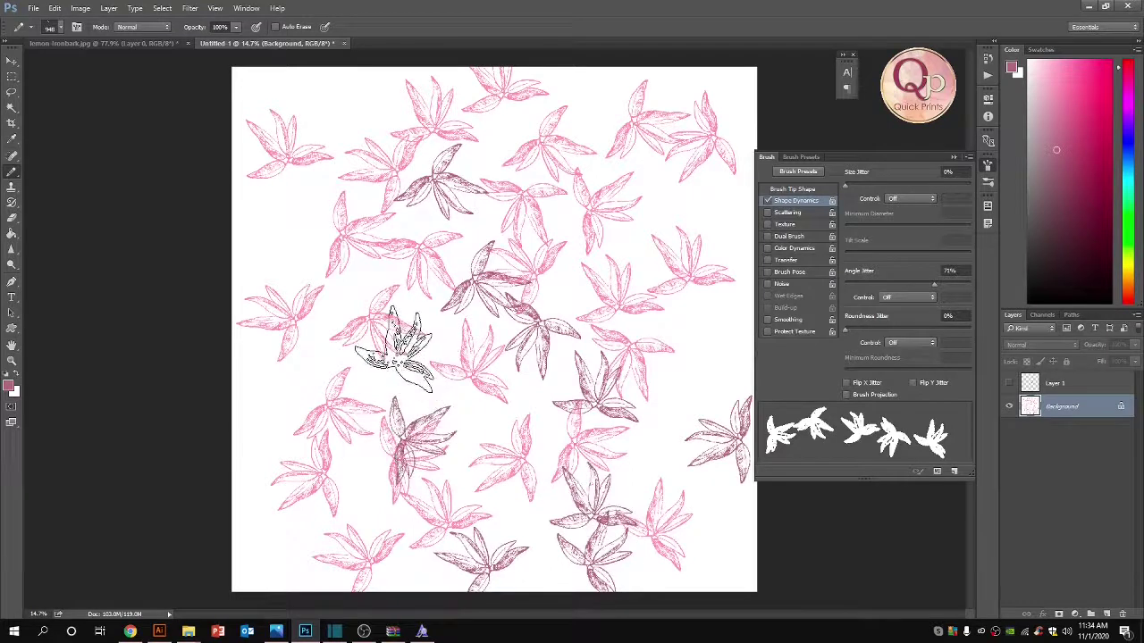
left_click(987, 164)
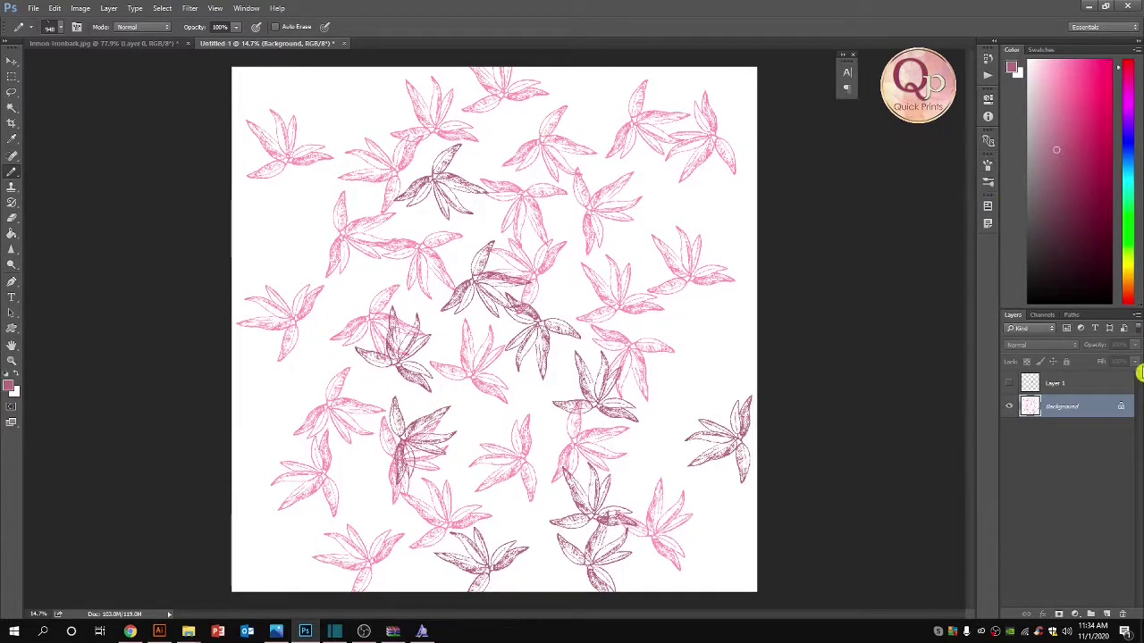